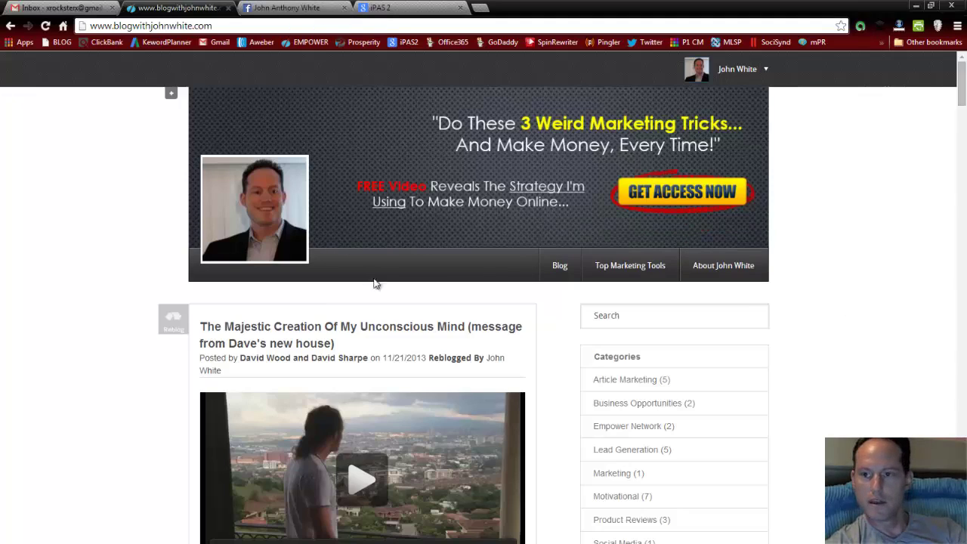
Open Chrome's Extensions page via Tools in the menu and scroll to the bottom of the list.
left_click(957, 26)
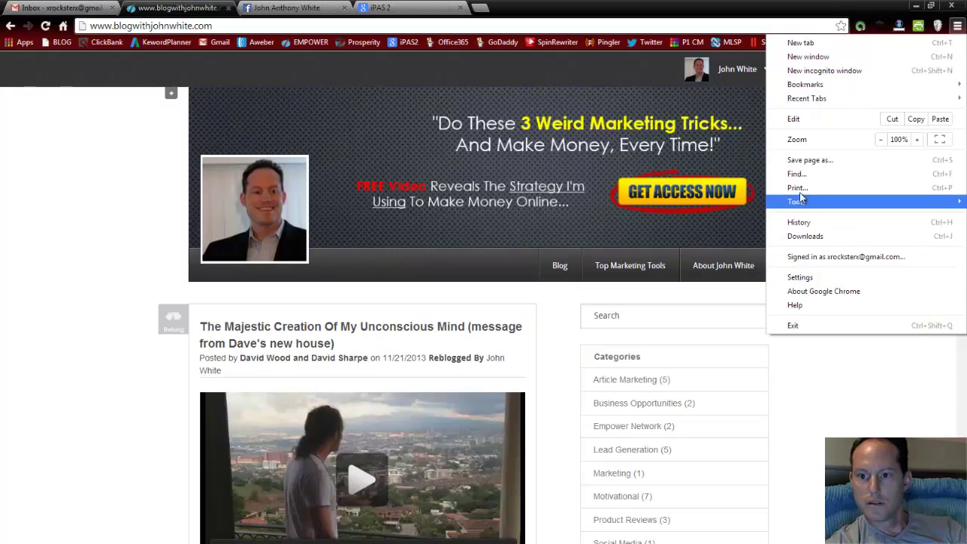
mouse_move(803, 204)
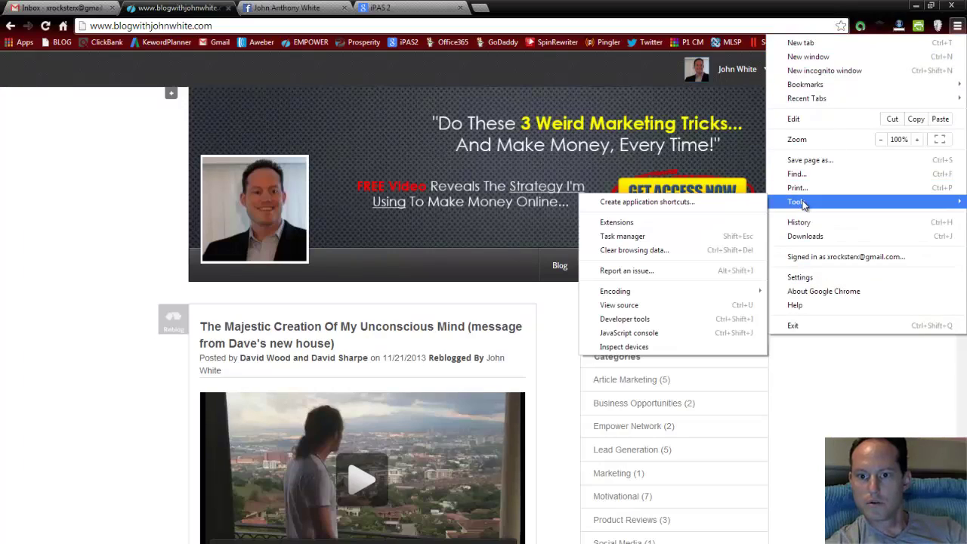
left_click(640, 223)
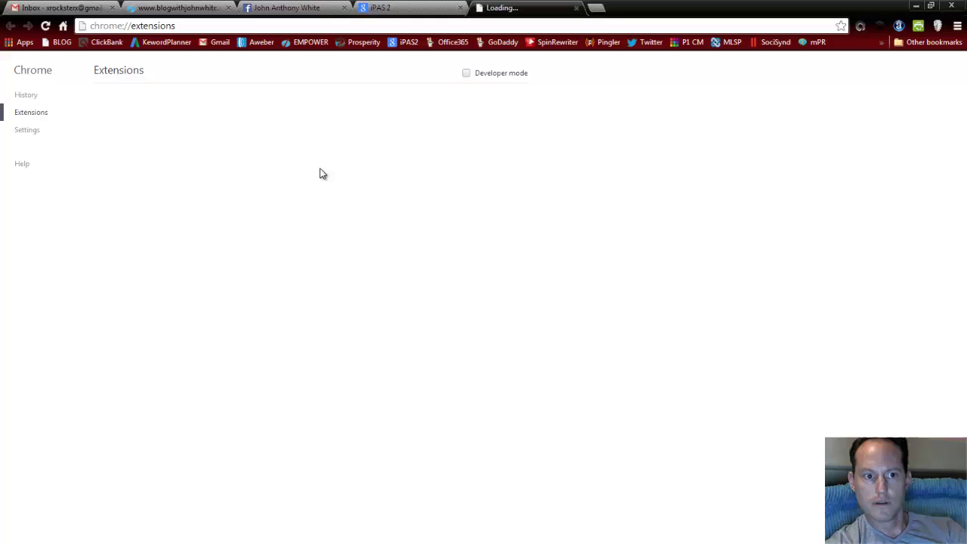
scroll(258, 266, "down", 20)
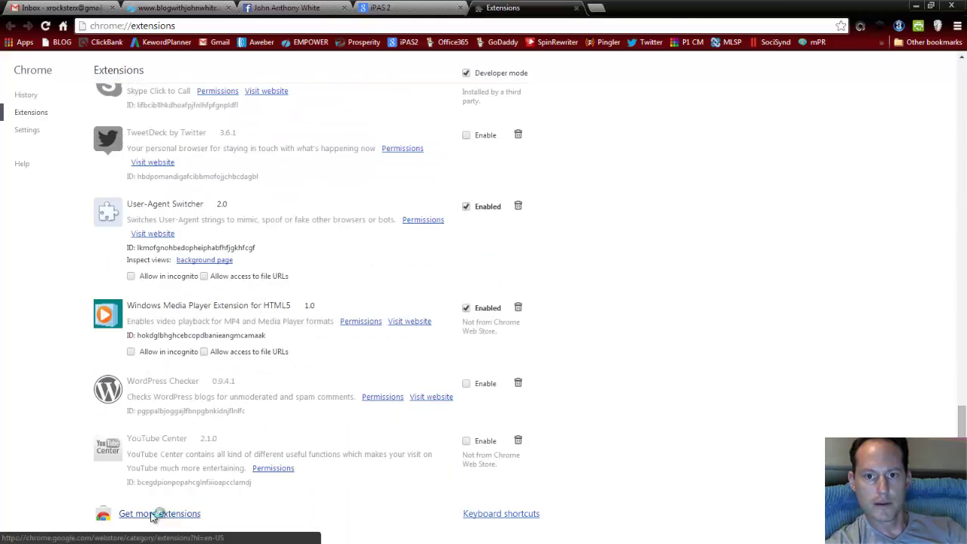
Search the Chrome Web Store for 'print friendly & pdf' and confirm Print Friendly & PDF is already added.
left_click(154, 515)
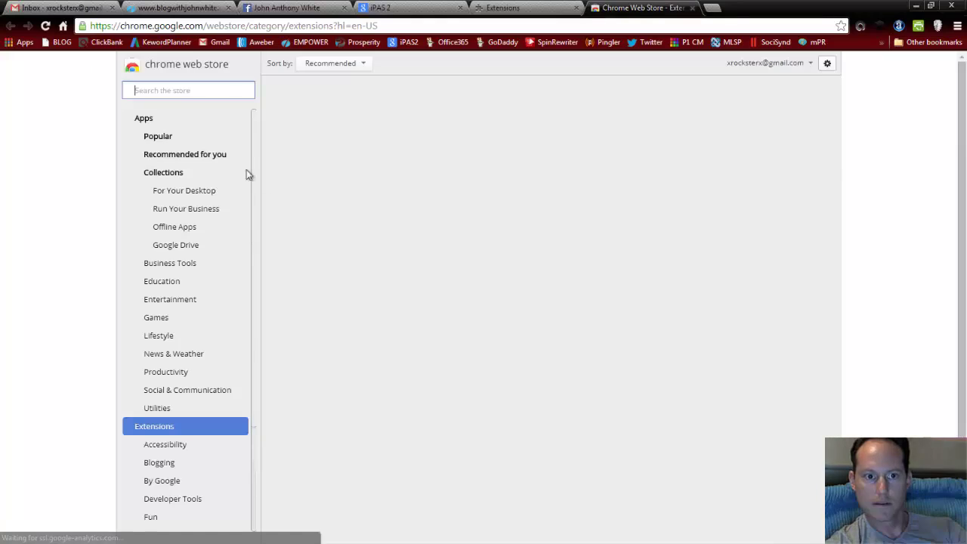
left_click(170, 89)
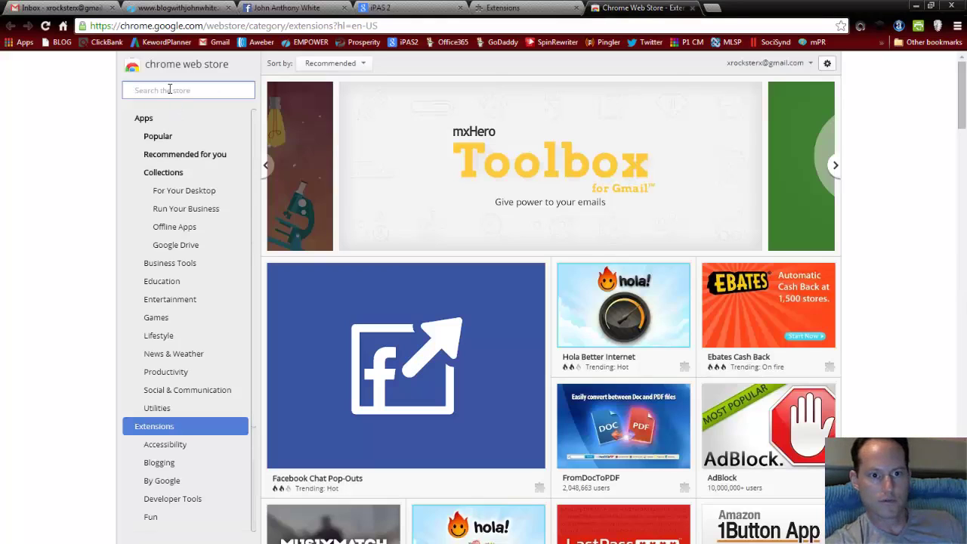
type("Print F")
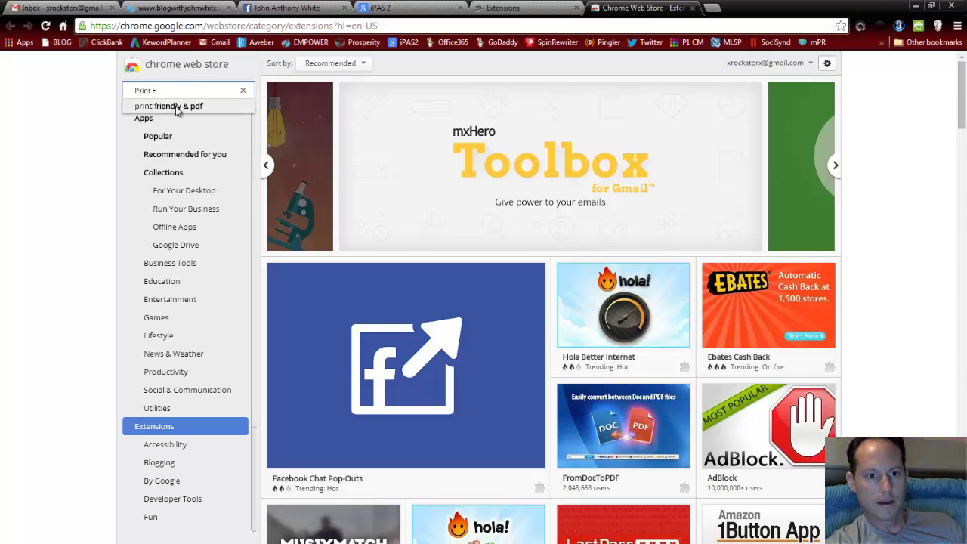
left_click(175, 107)
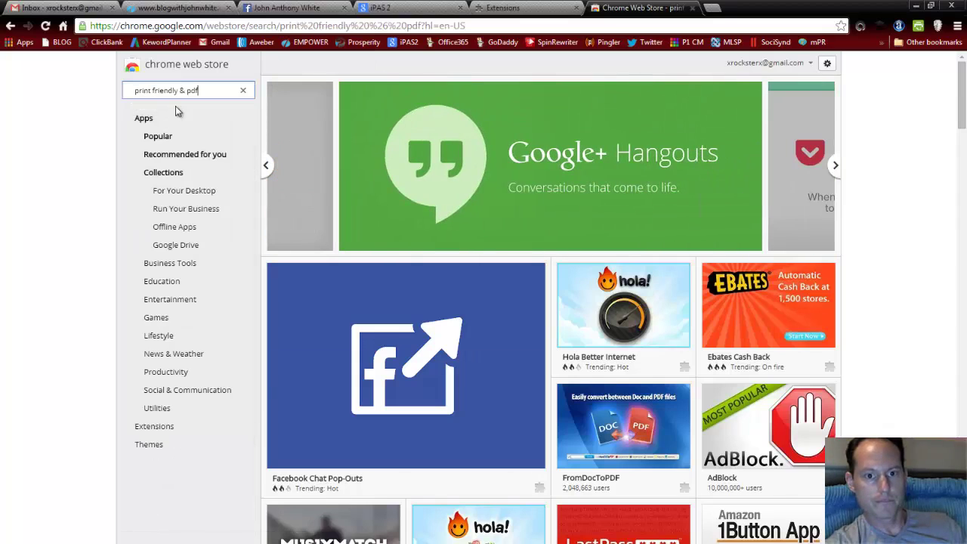
scroll(442, 298, "down", 3)
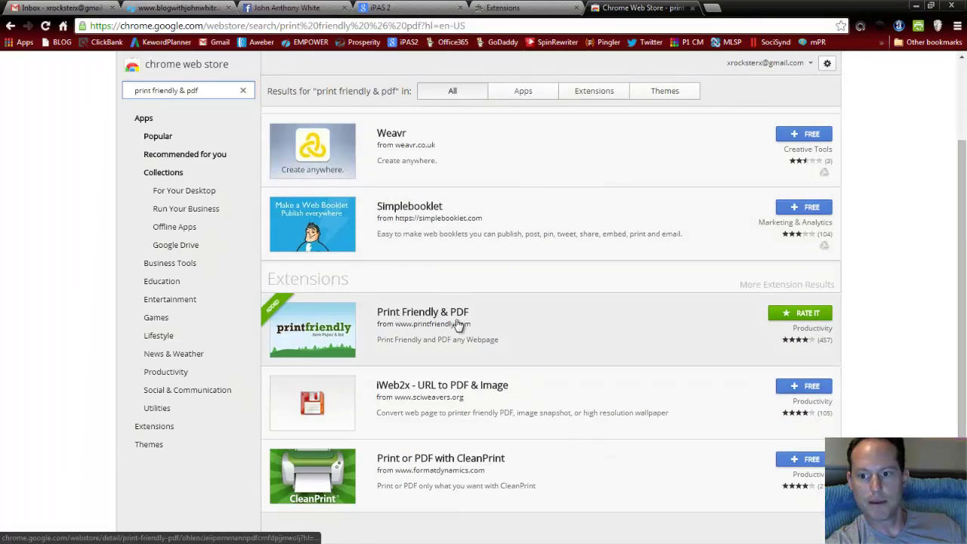
left_click(514, 326)
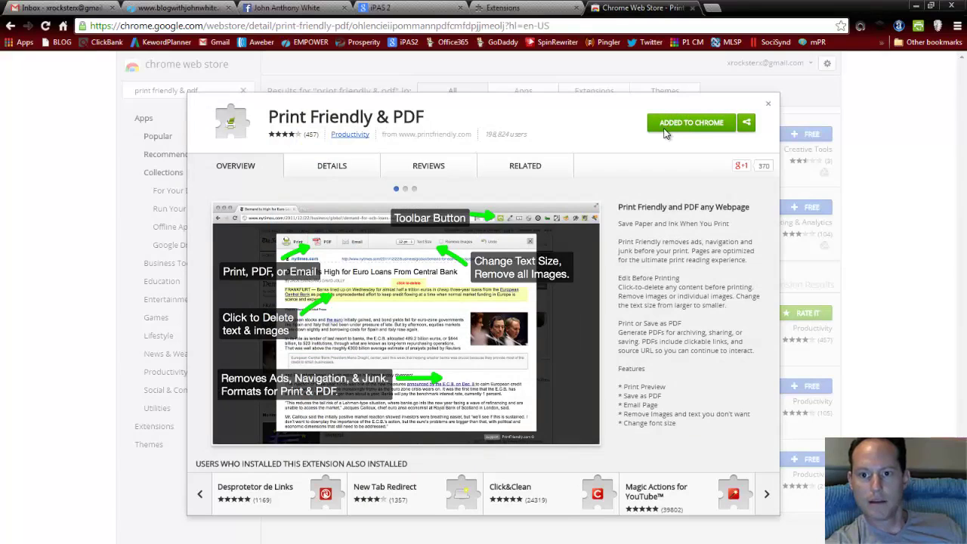
left_click(767, 104)
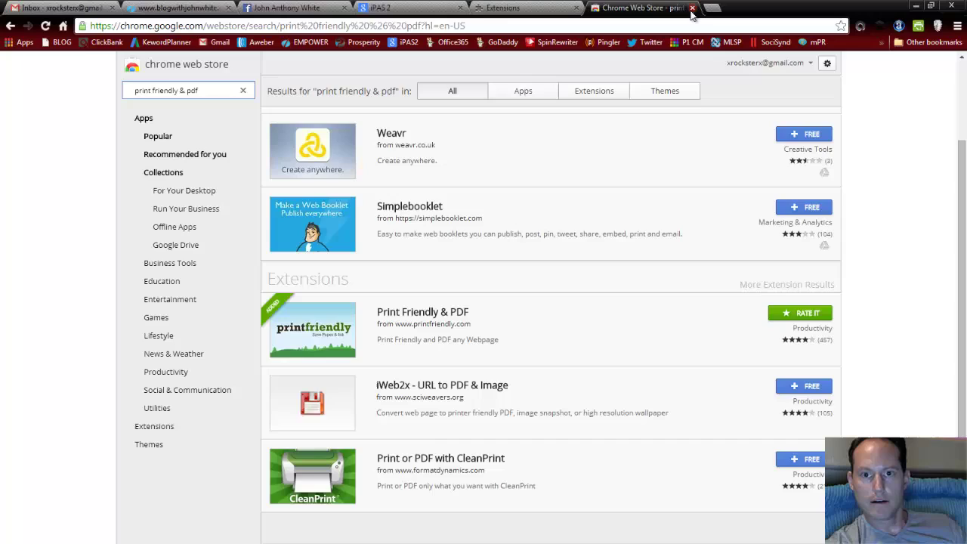
Close the Web Store and Extensions tabs and return to the blogwithjohnwhite.com tab.
left_click(692, 8)
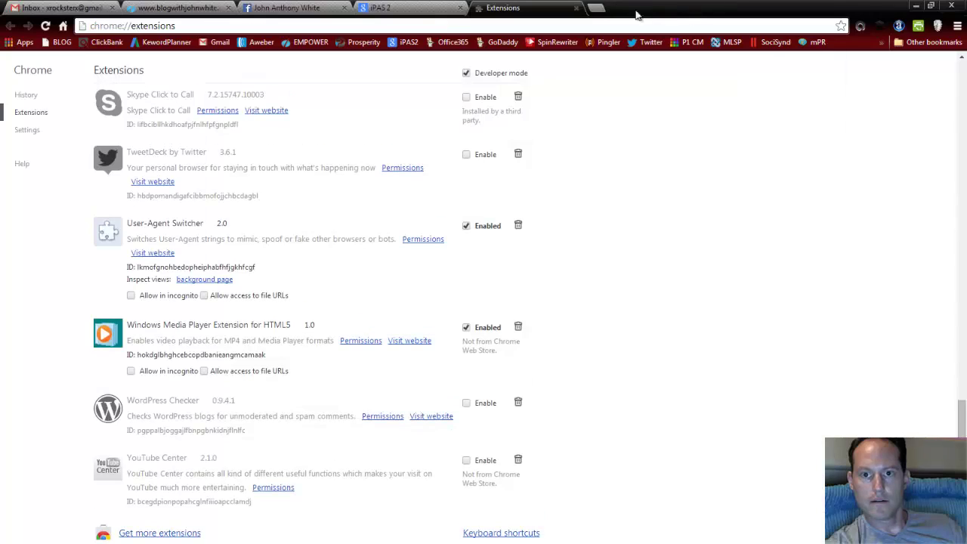
left_click(578, 9)
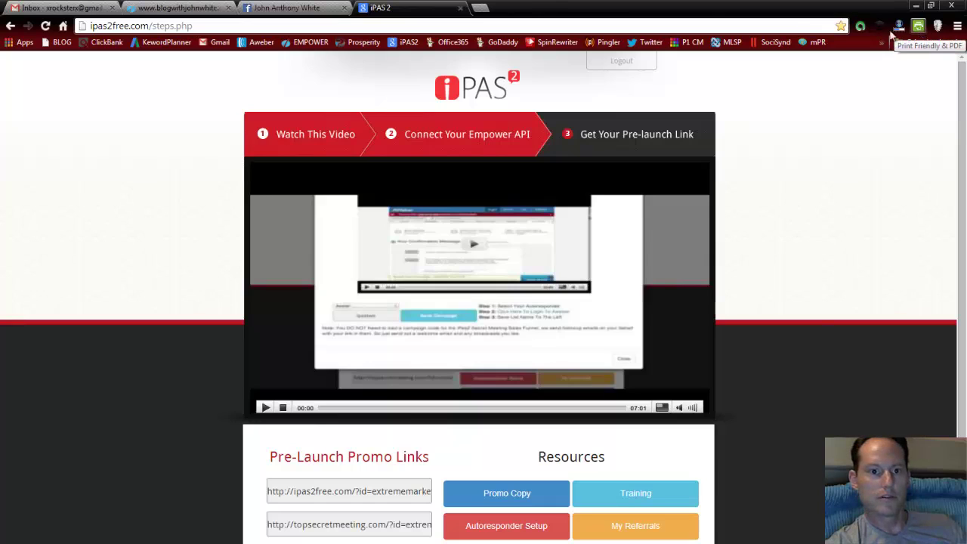
left_click(179, 8)
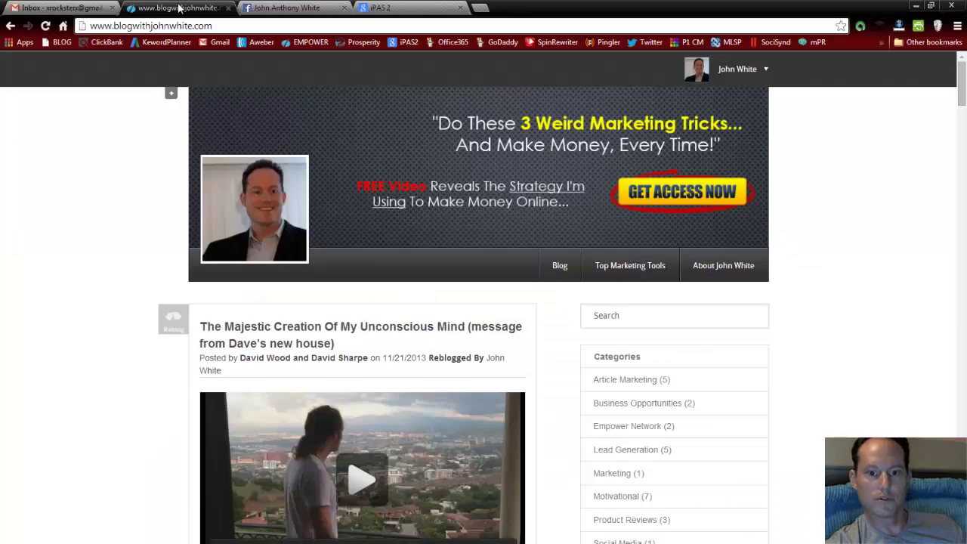
From the Business Opportunities category, open and read through 'It's Not Easy Choosing A New Network Marketing Opportunity'.
left_click(662, 403)
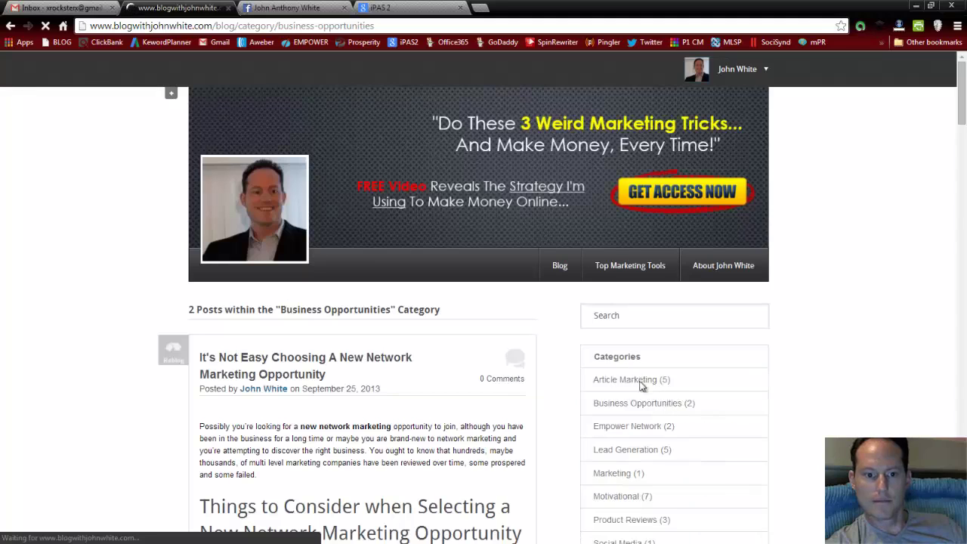
left_click(282, 360)
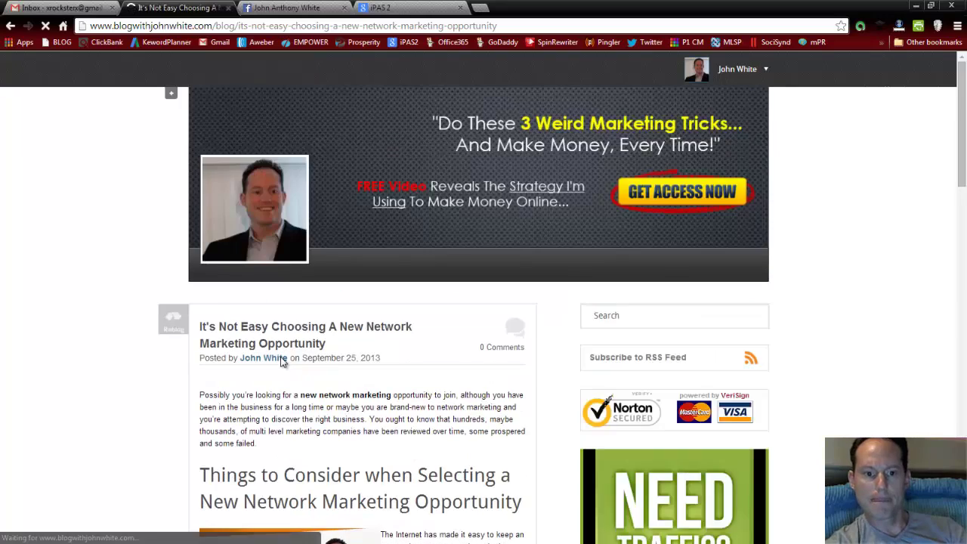
scroll(119, 284, "down", 4)
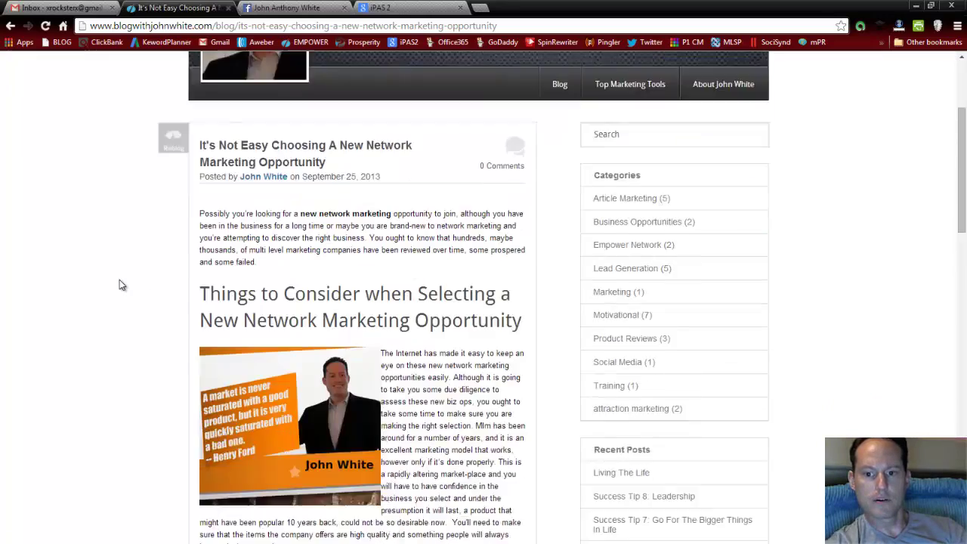
scroll(120, 284, "down", 14)
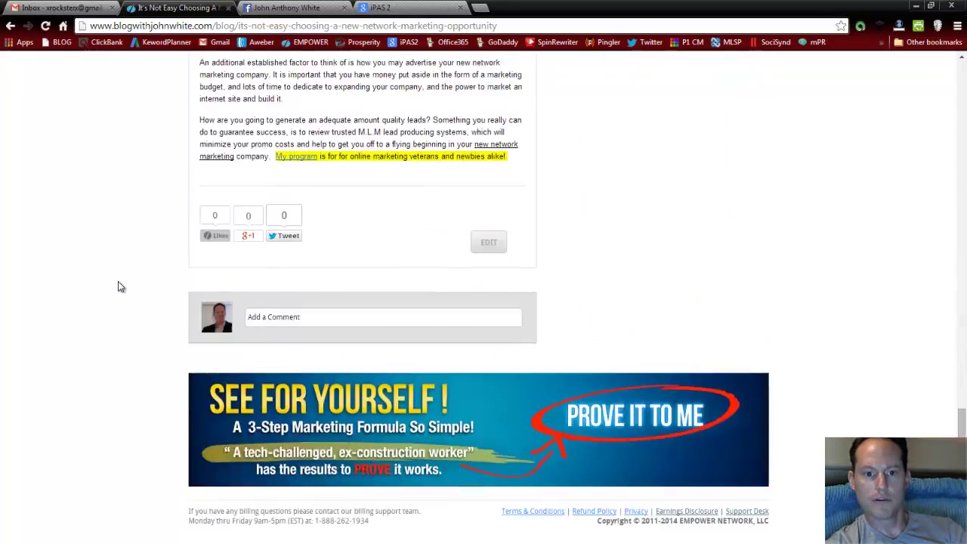
scroll(118, 287, "up", 7)
scroll(118, 286, "up", 2)
scroll(181, 242, "up", 10)
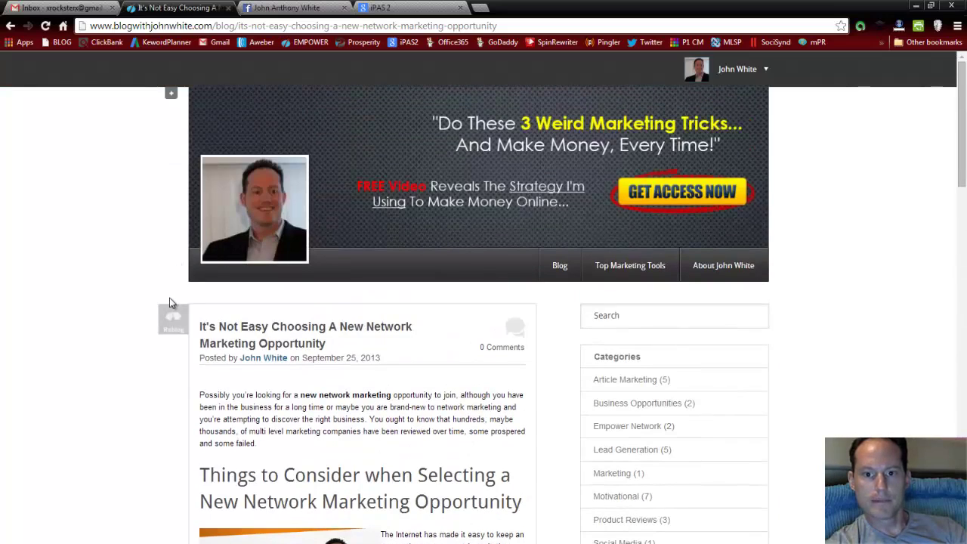
scroll(169, 297, "down", 2)
scroll(169, 297, "up", 2)
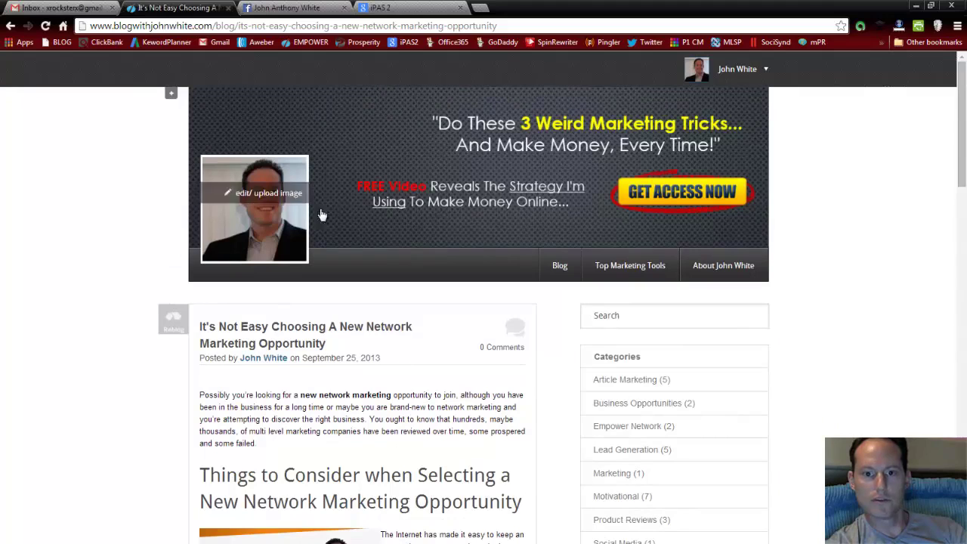
scroll(720, 188, "down", 3)
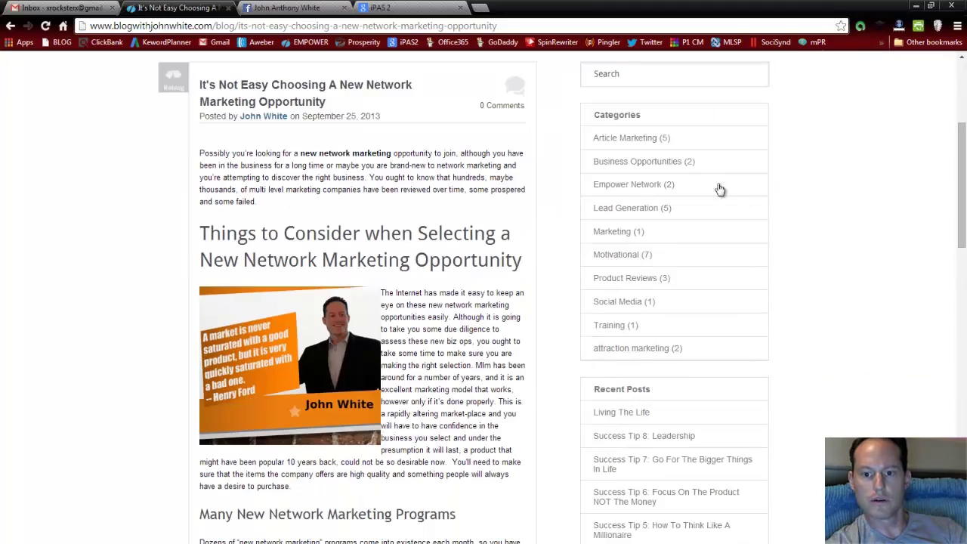
scroll(689, 326, "up", 3)
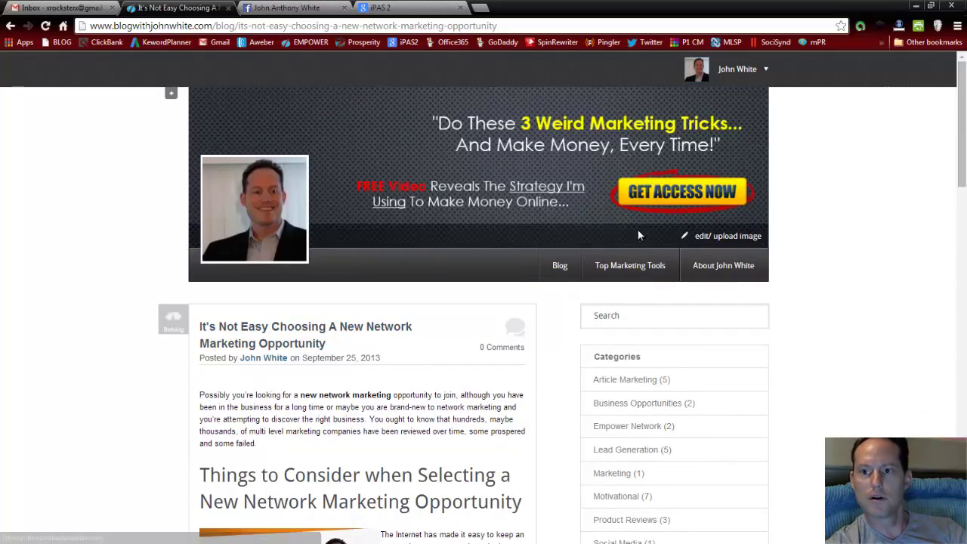
left_click(919, 27)
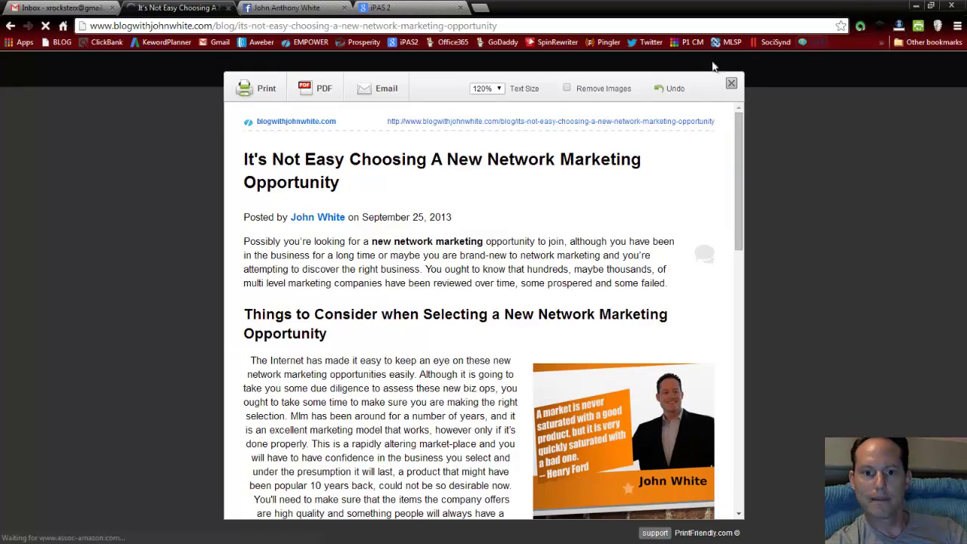
scroll(408, 317, "down", 4)
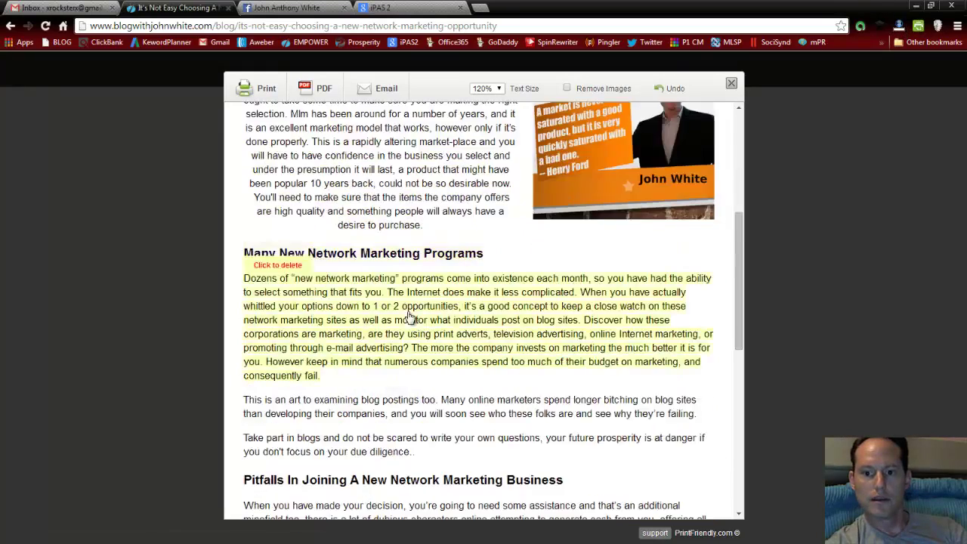
scroll(408, 319, "down", 6)
scroll(407, 321, "up", 15)
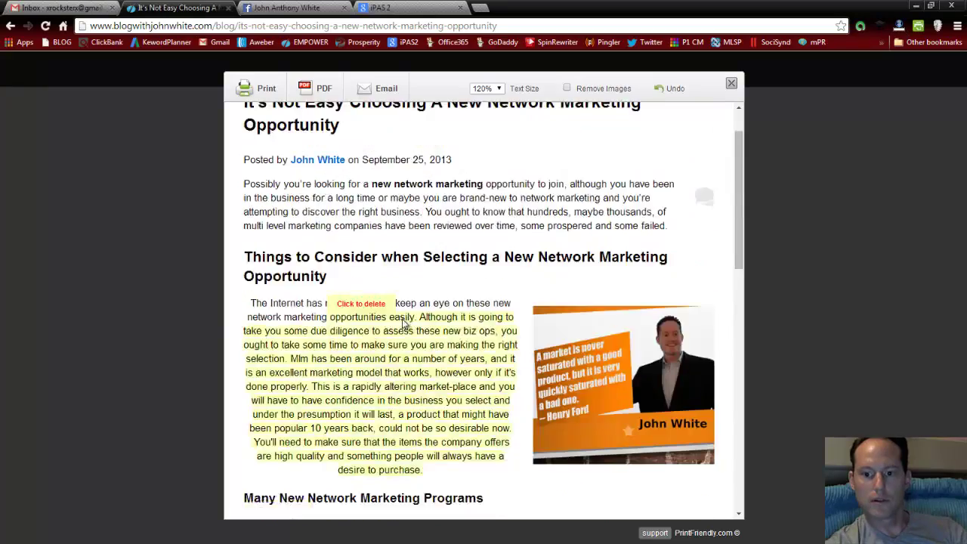
scroll(409, 329, "down", 5)
scroll(408, 326, "down", 1)
scroll(409, 324, "up", 2)
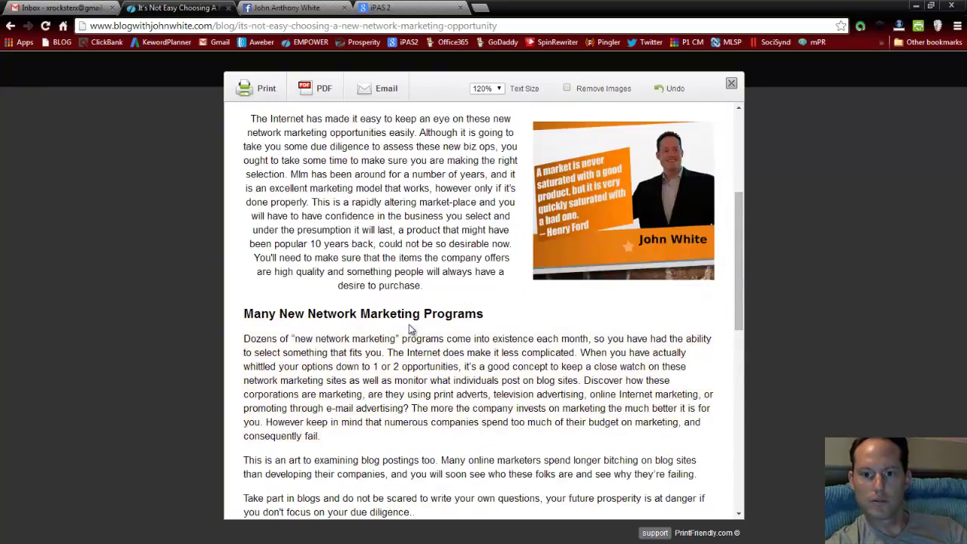
left_click(568, 91)
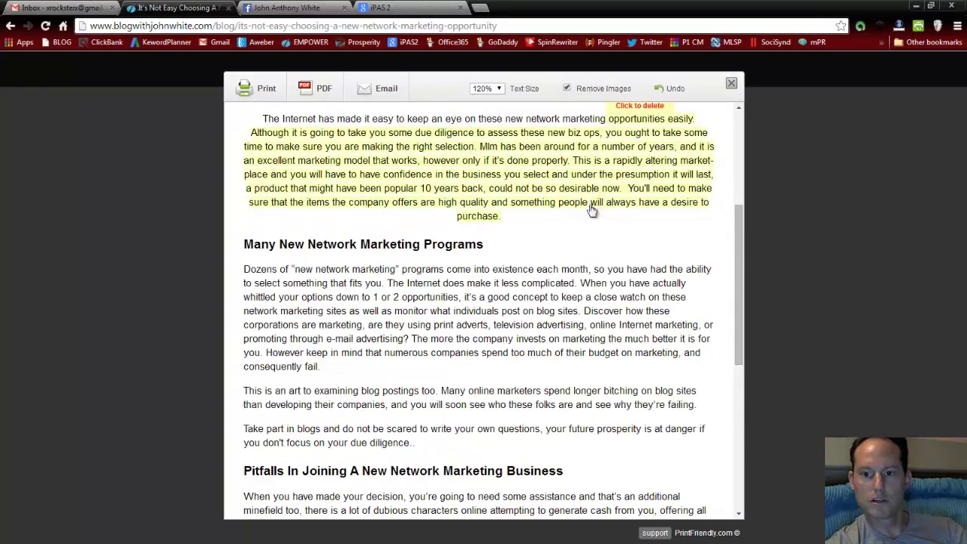
scroll(581, 226, "down", 5)
scroll(583, 242, "up", 8)
scroll(580, 246, "up", 2)
scroll(576, 151, "down", 4)
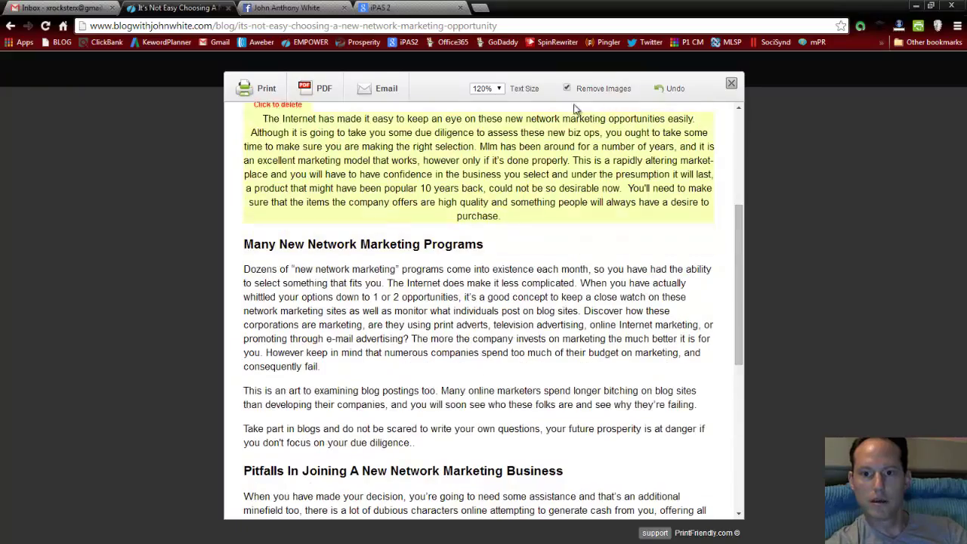
left_click(569, 89)
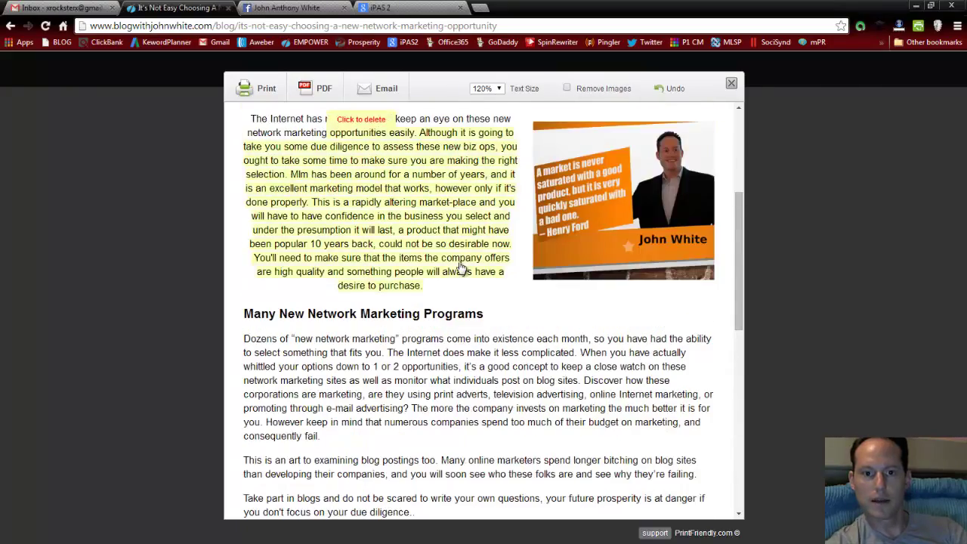
scroll(461, 268, "up", 3)
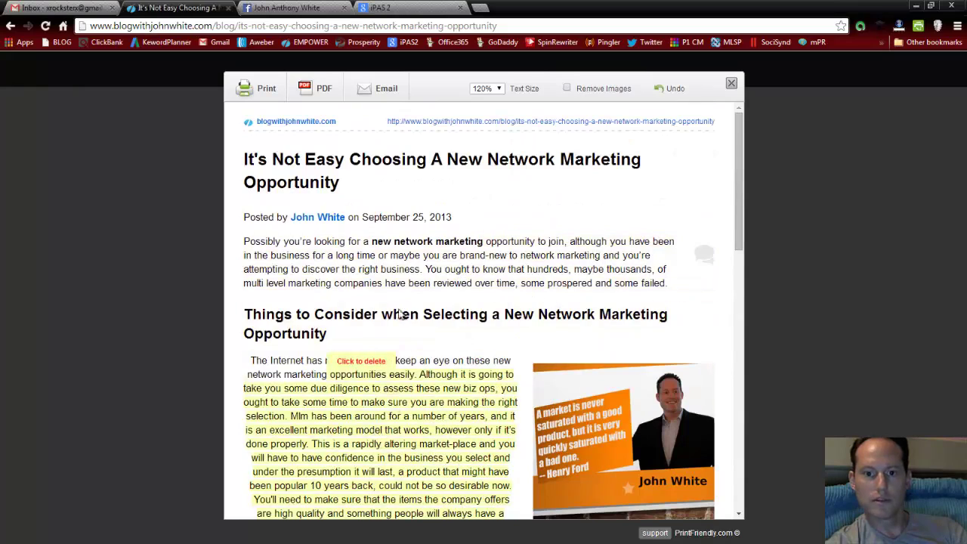
left_click(500, 88)
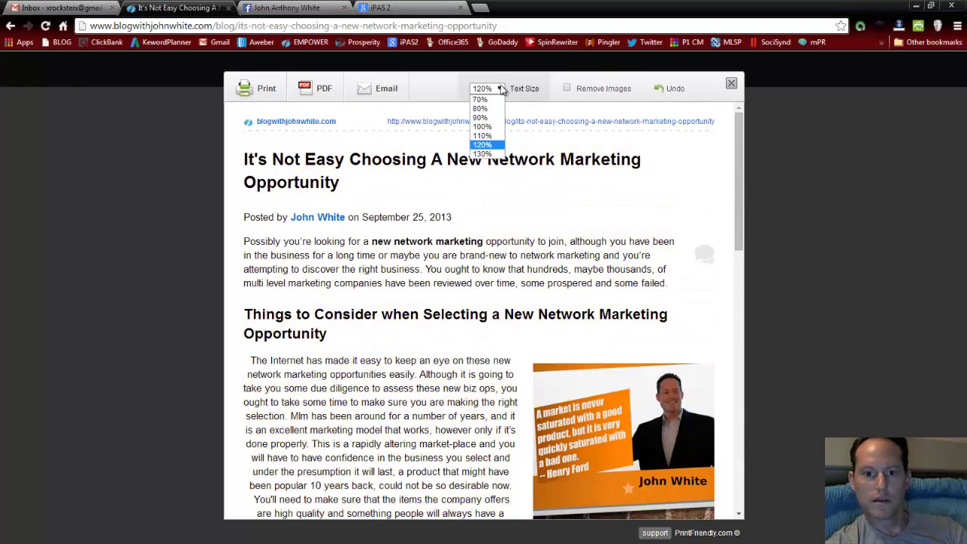
left_click(489, 100)
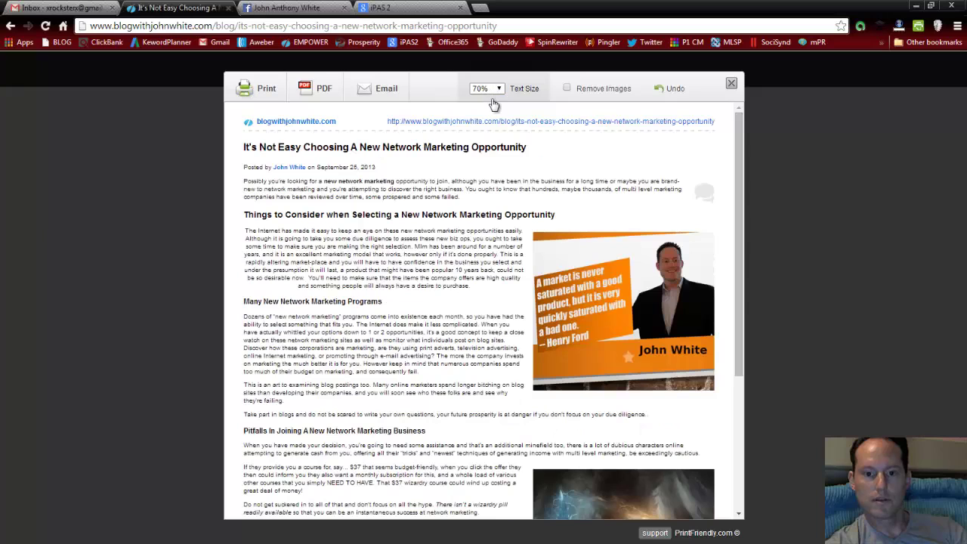
left_click(498, 90)
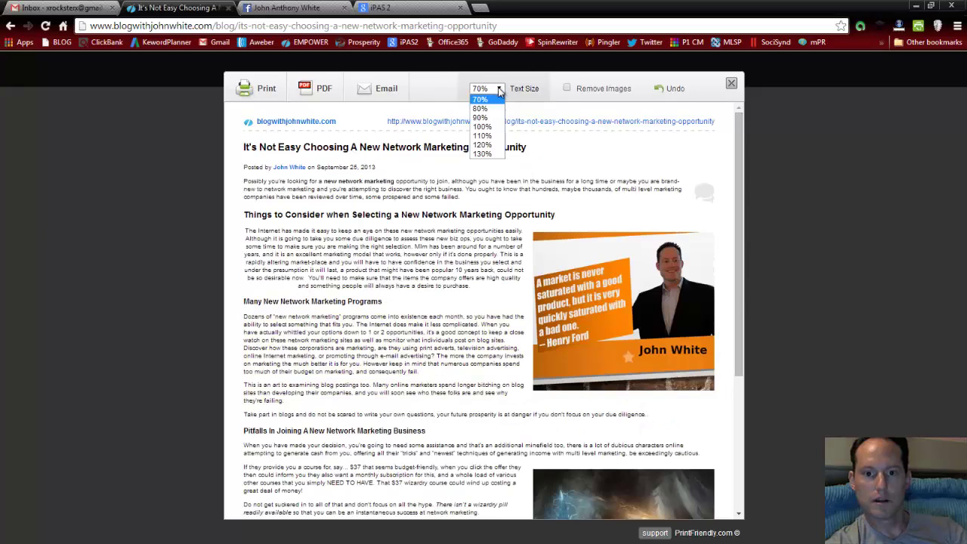
Set the printable text size back to 120% and delete the 'Dozens of new network marketing' paragraph.
left_click(483, 145)
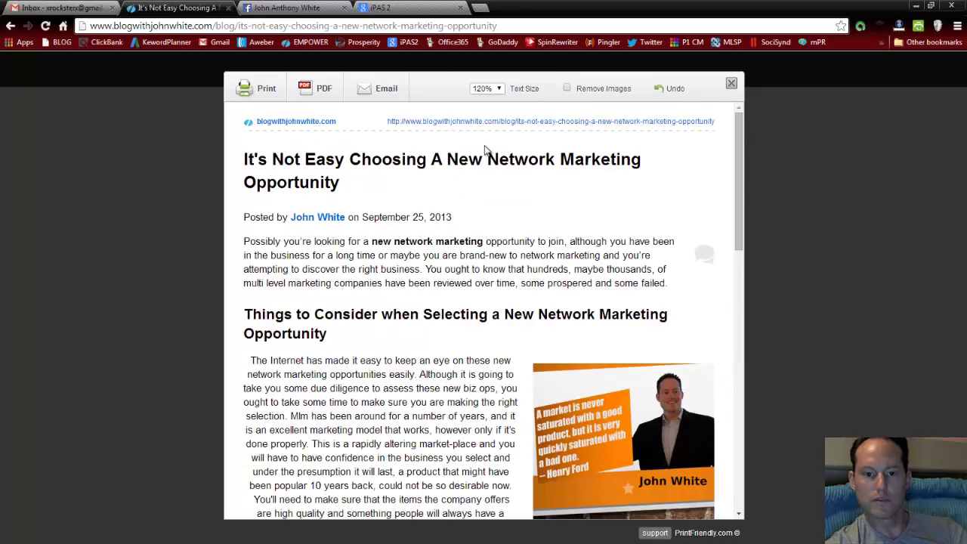
scroll(388, 360, "down", 4)
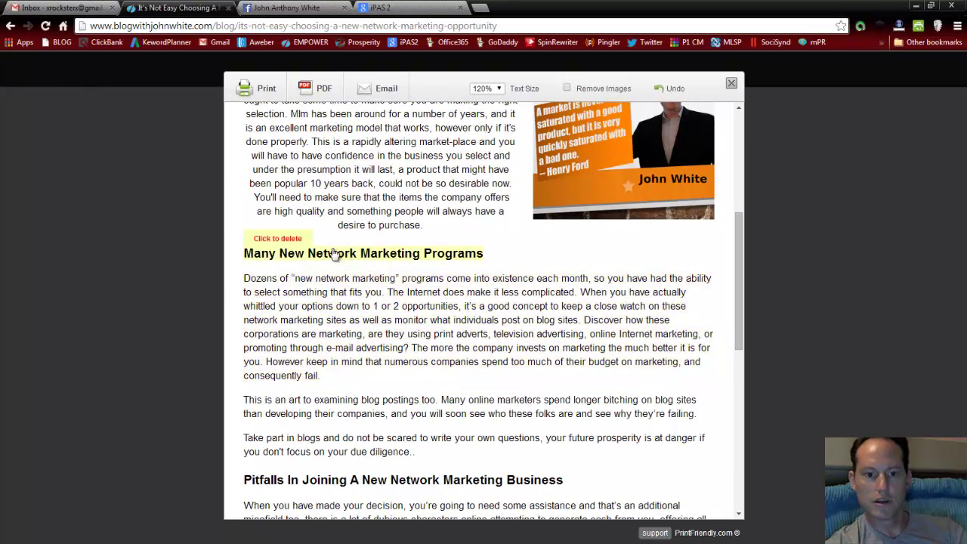
left_click(272, 271)
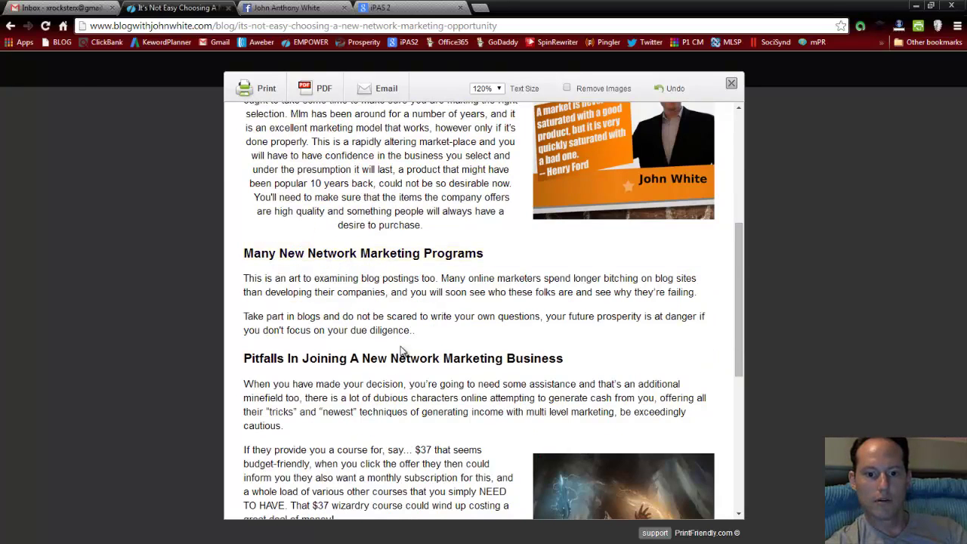
Delete the 'Some New Network Marketing Opportunities' heading, then undo to restore it and review the preview.
scroll(403, 352, "down", 4)
left_click(283, 347)
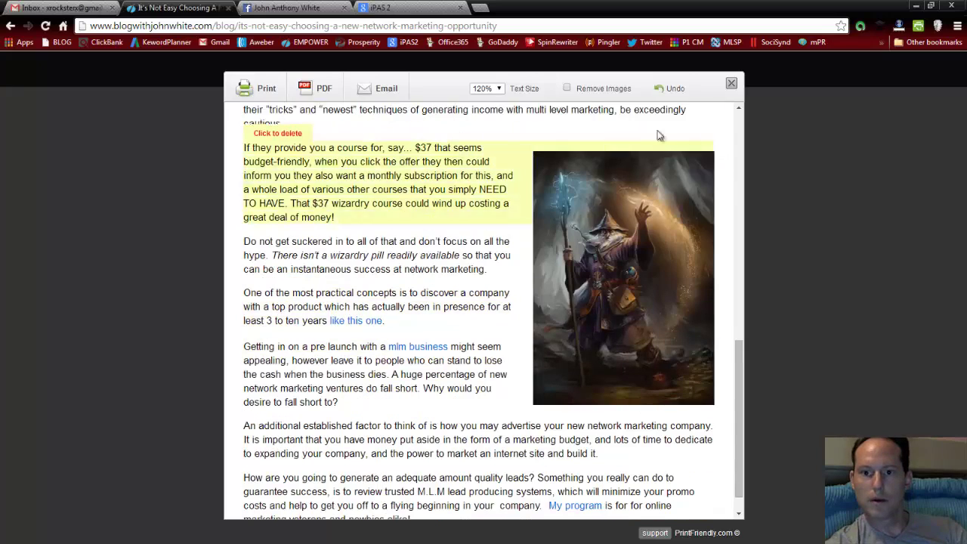
left_click(668, 95)
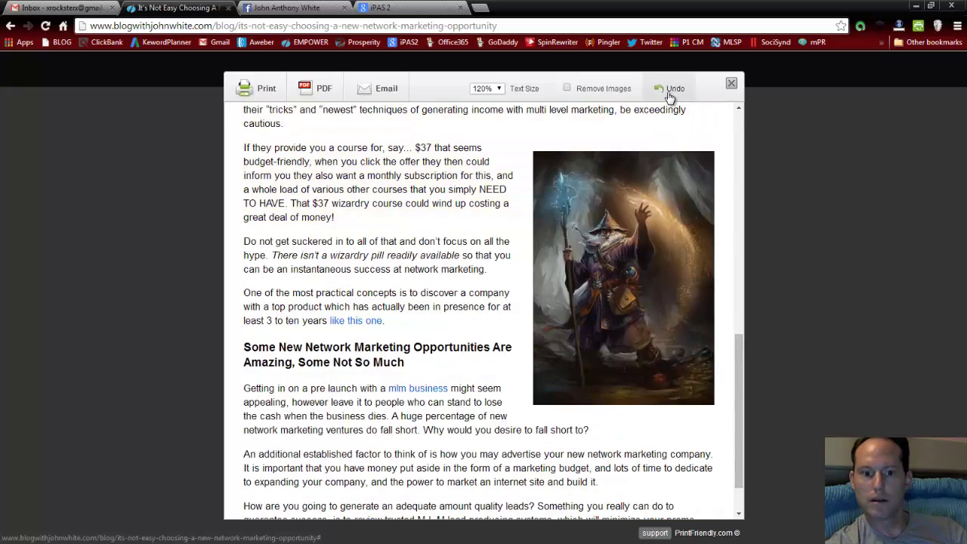
scroll(668, 95, "up", 2)
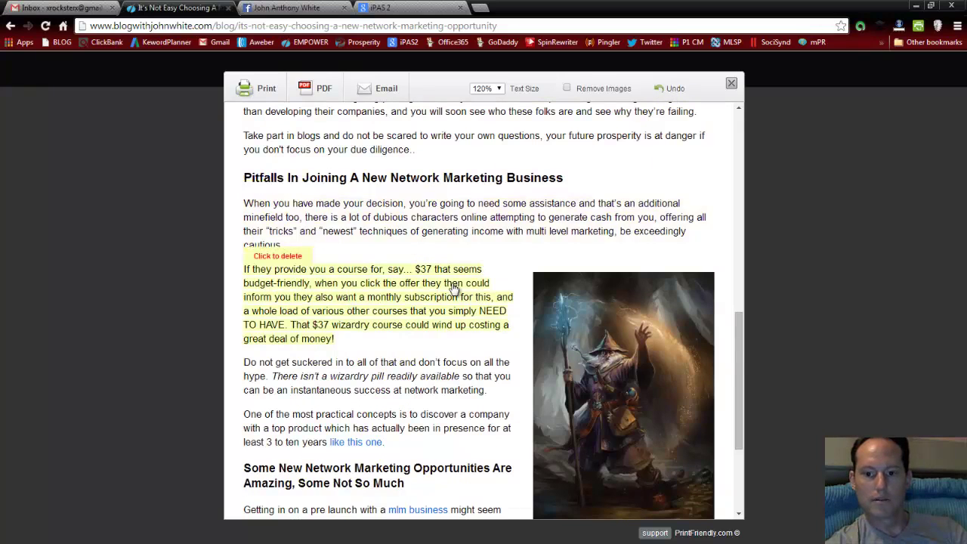
scroll(453, 296, "down", 3)
scroll(453, 297, "up", 13)
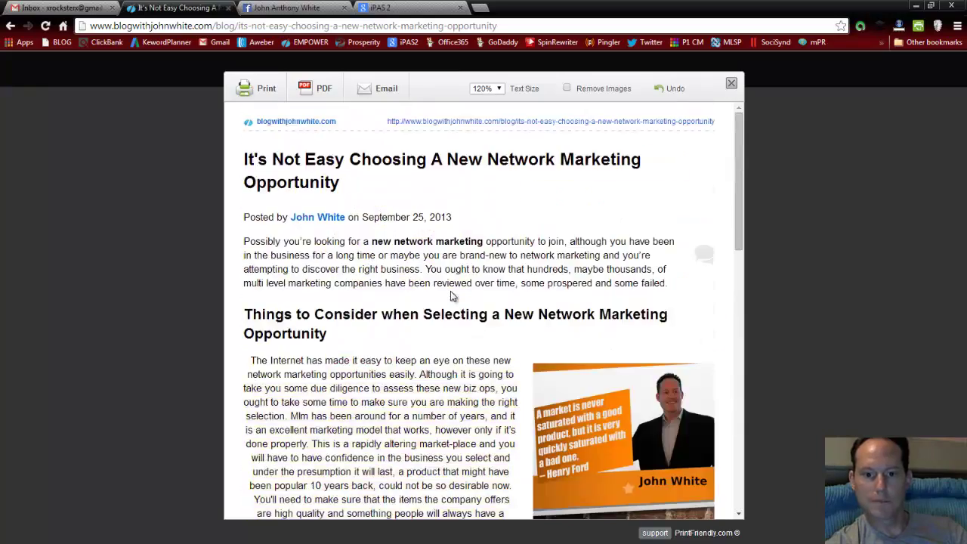
scroll(451, 300, "down", 7)
scroll(450, 302, "up", 6)
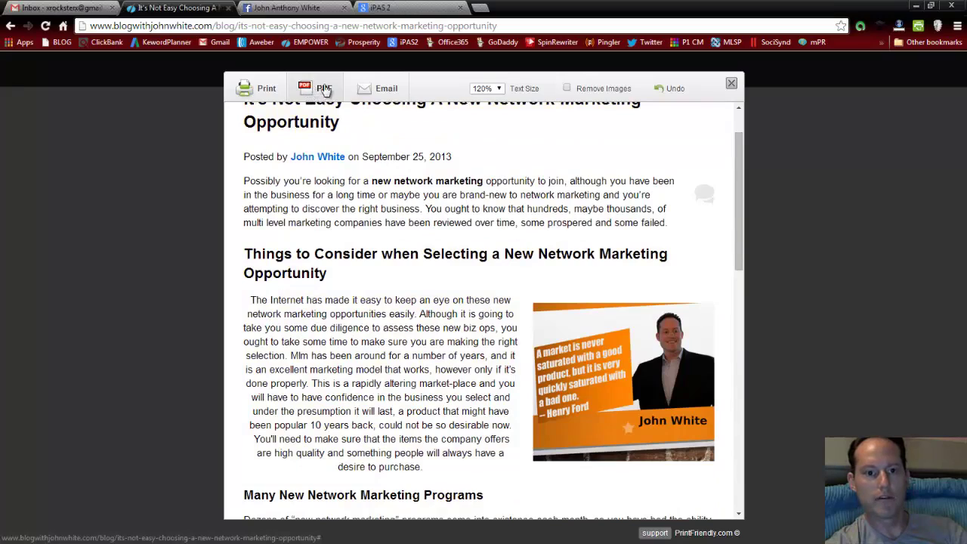
Generate the PDF with Print Friendly and save the download as 'TEST PDF' in Google Drive.
left_click(317, 90)
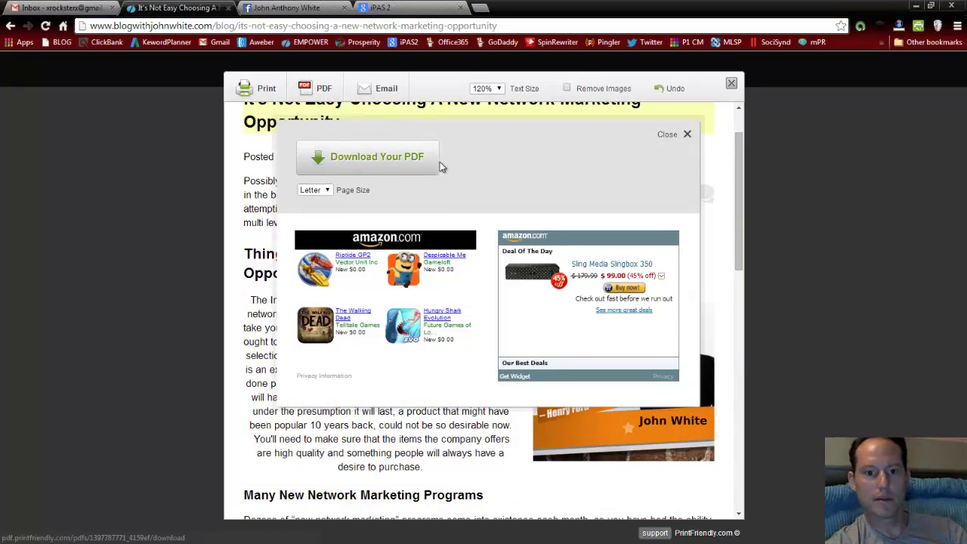
left_click(376, 161)
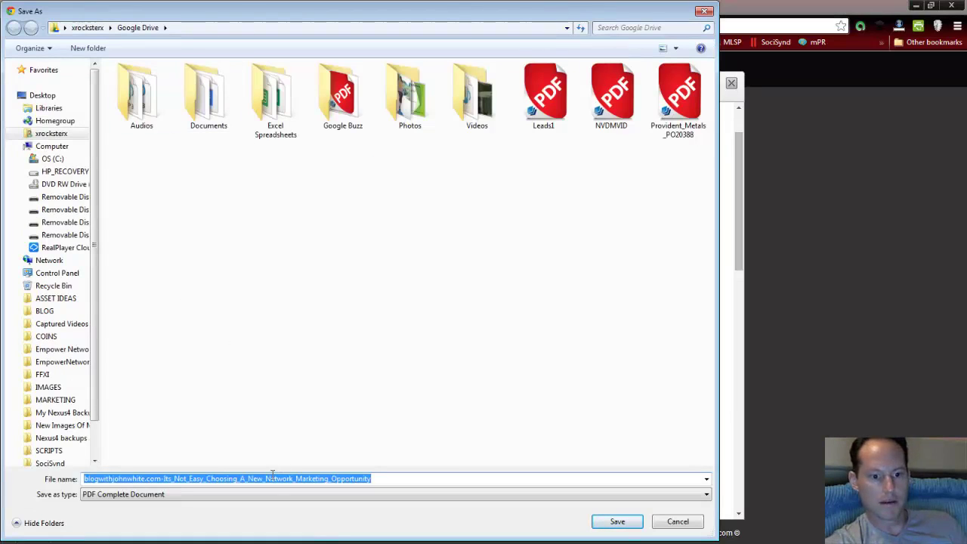
type("TEST PDF")
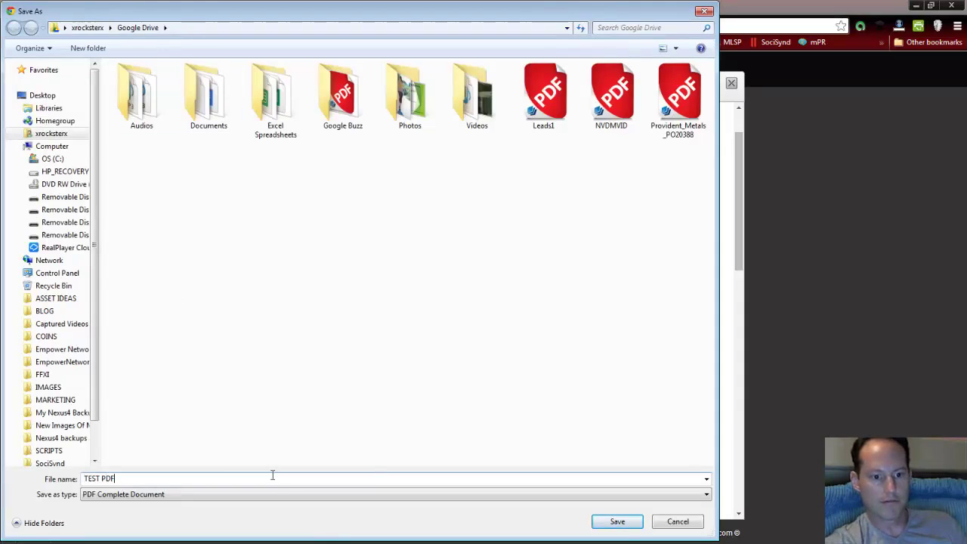
left_click(617, 522)
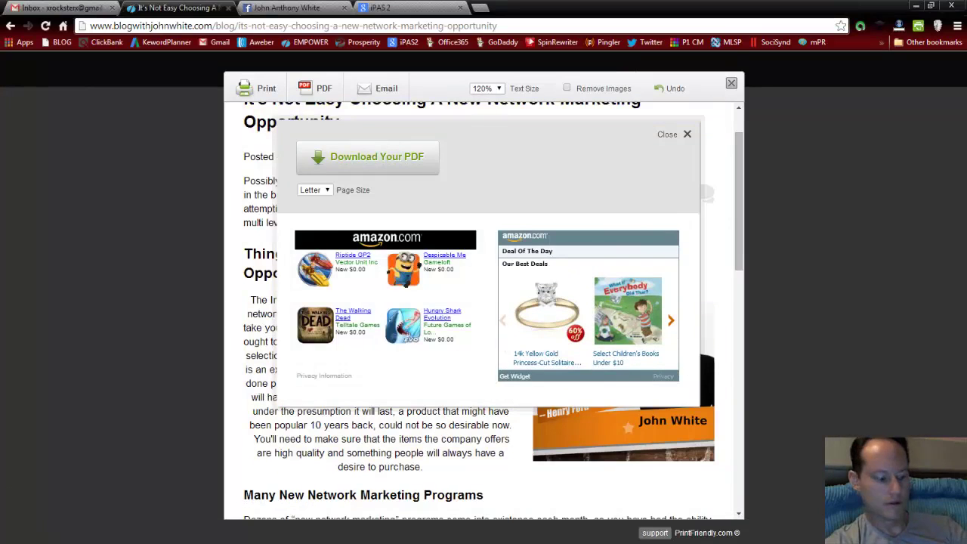
Open the Google Drive folder in Windows Explorer from the Start menu.
left_click(18, 533)
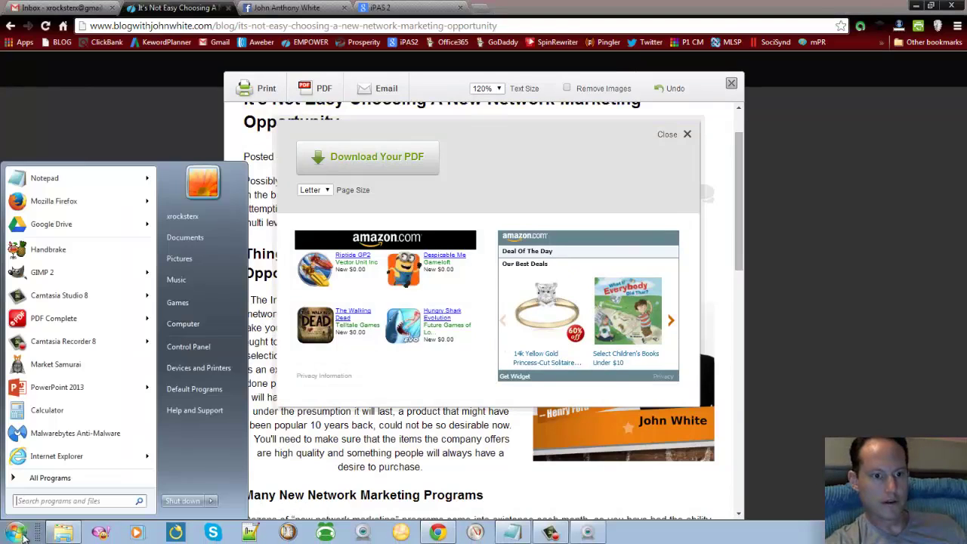
left_click(51, 224)
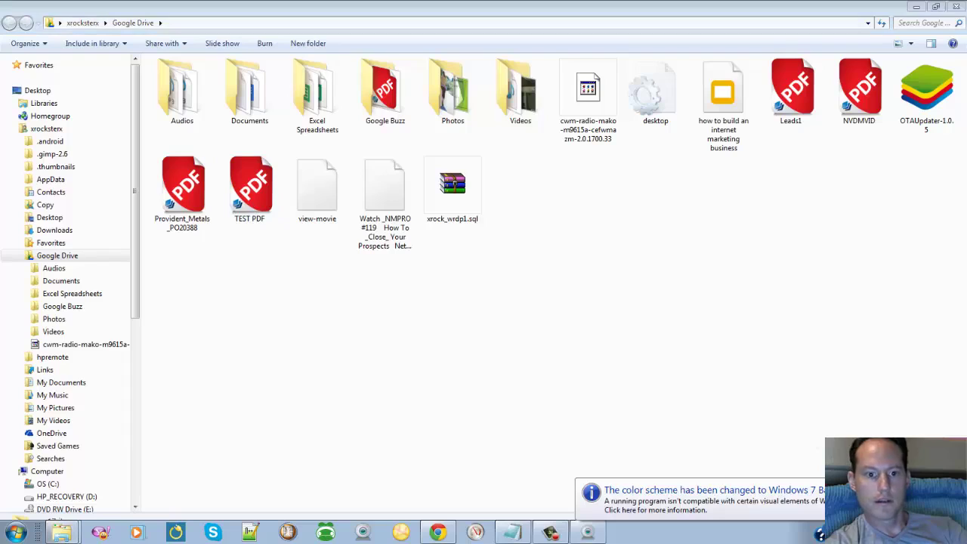
Open TEST PDF in PDF Complete and set the zoom to 100 %.
left_click(251, 198)
double_click(252, 198)
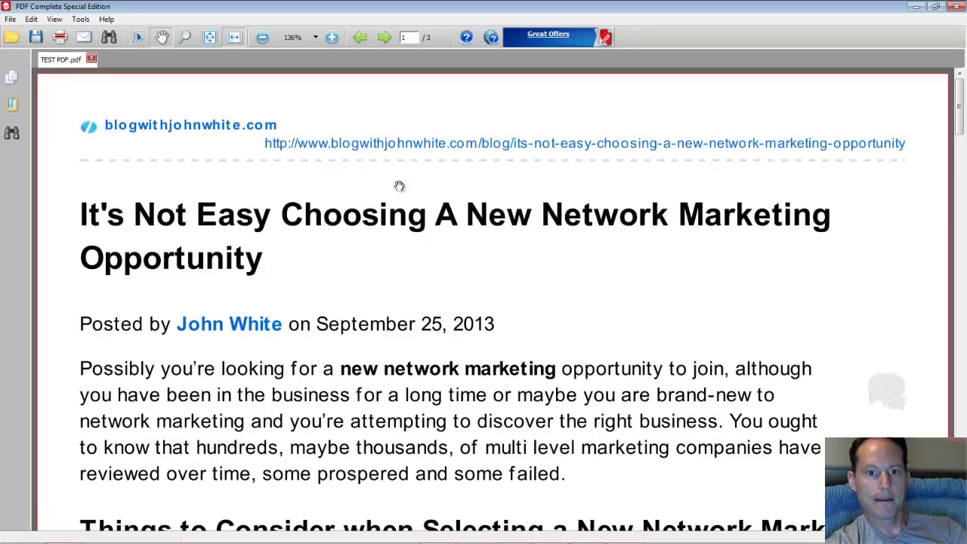
left_click(315, 37)
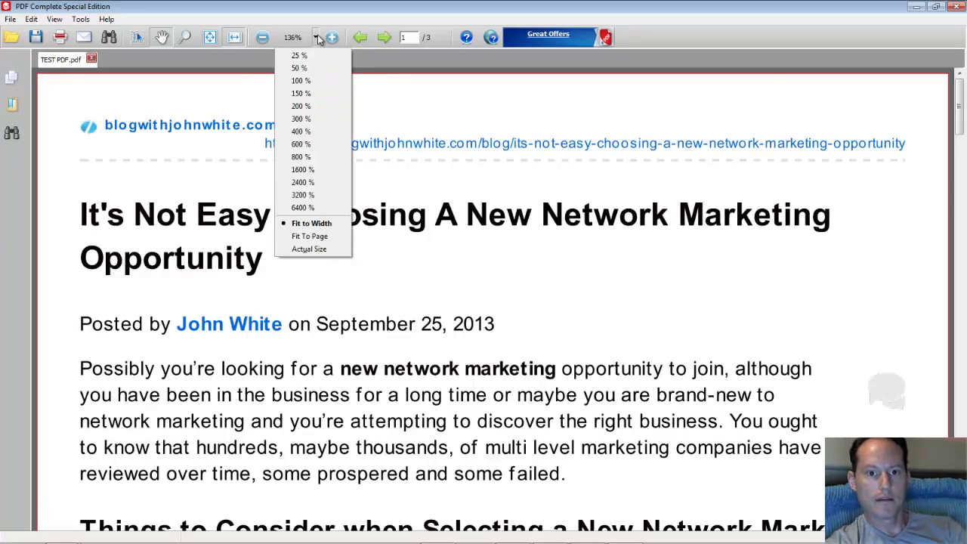
left_click(308, 78)
Restore the viewer window, scroll through the article and make page 3 the current page.
scroll(349, 235, "down", 2)
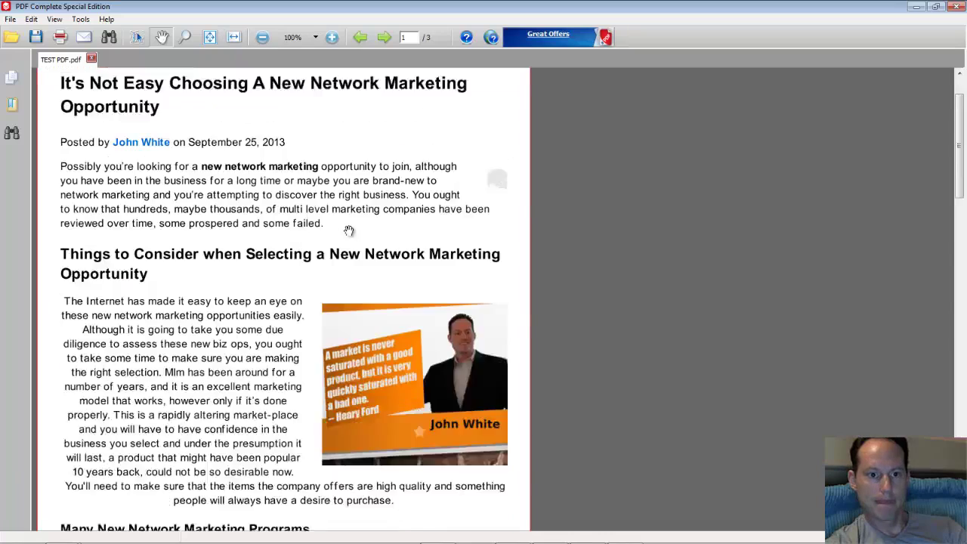
scroll(349, 235, "up", 2)
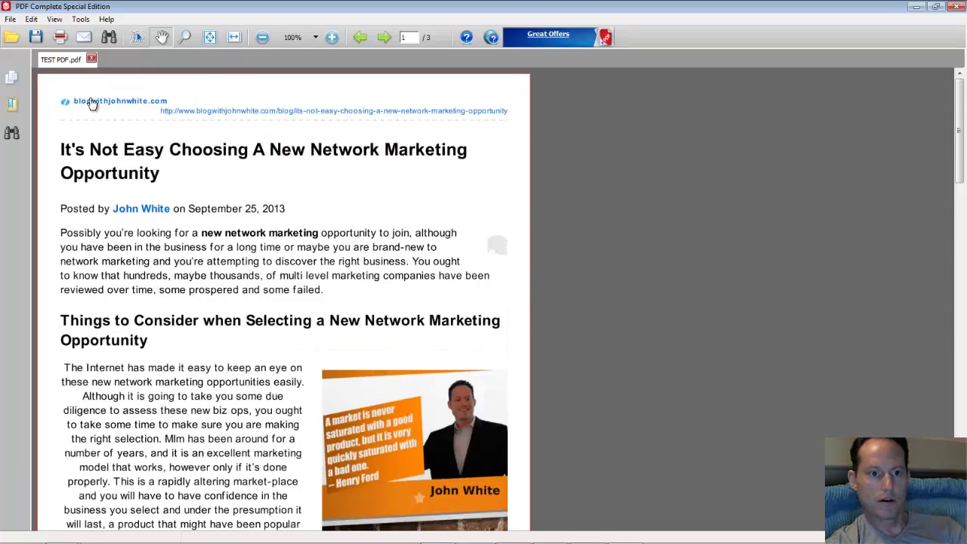
scroll(213, 225, "down", 8)
scroll(212, 225, "up", 8)
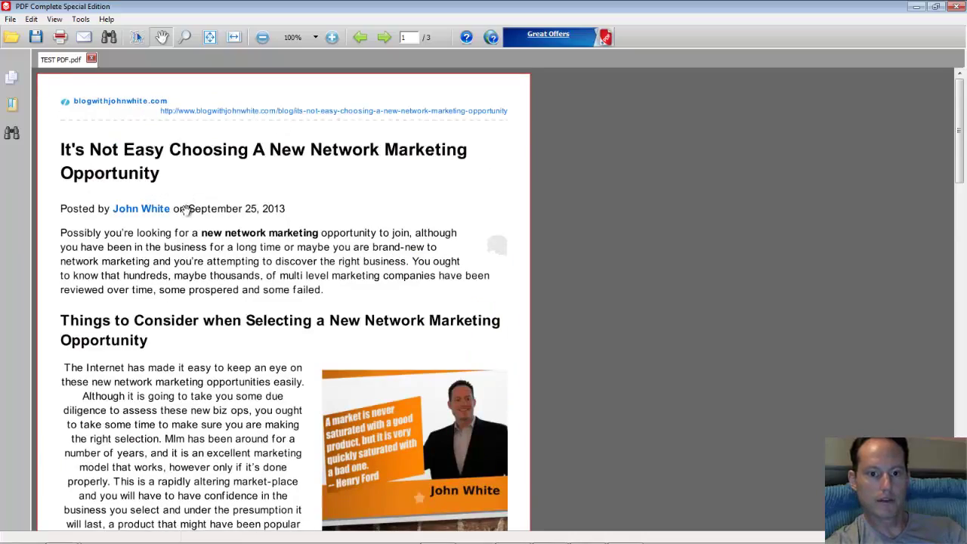
scroll(186, 215, "down", 20)
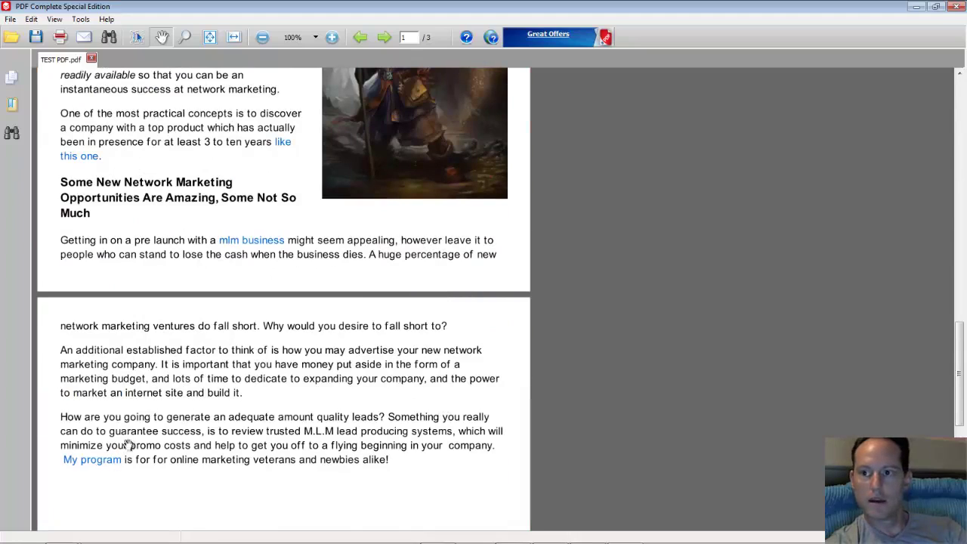
left_click(935, 6)
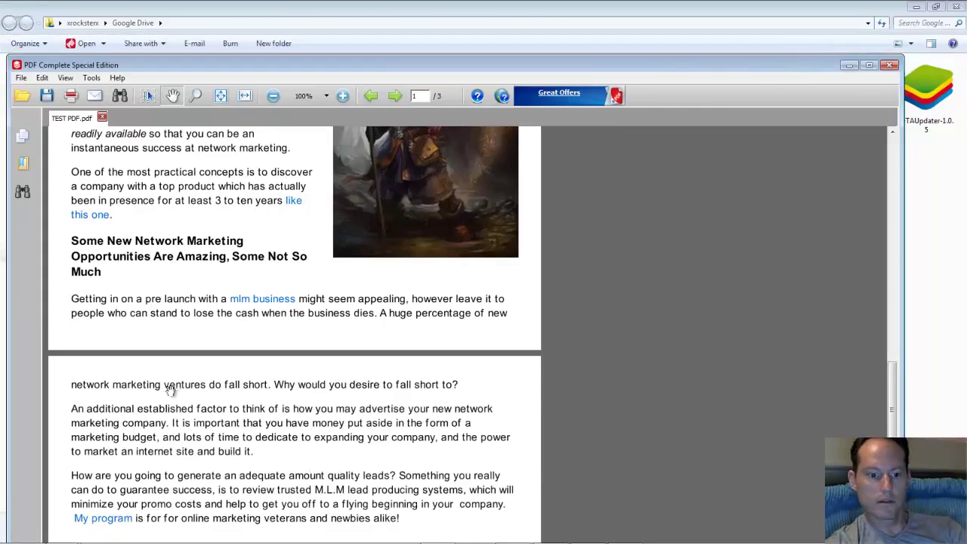
scroll(170, 389, "down", 5)
scroll(182, 421, "up", 3)
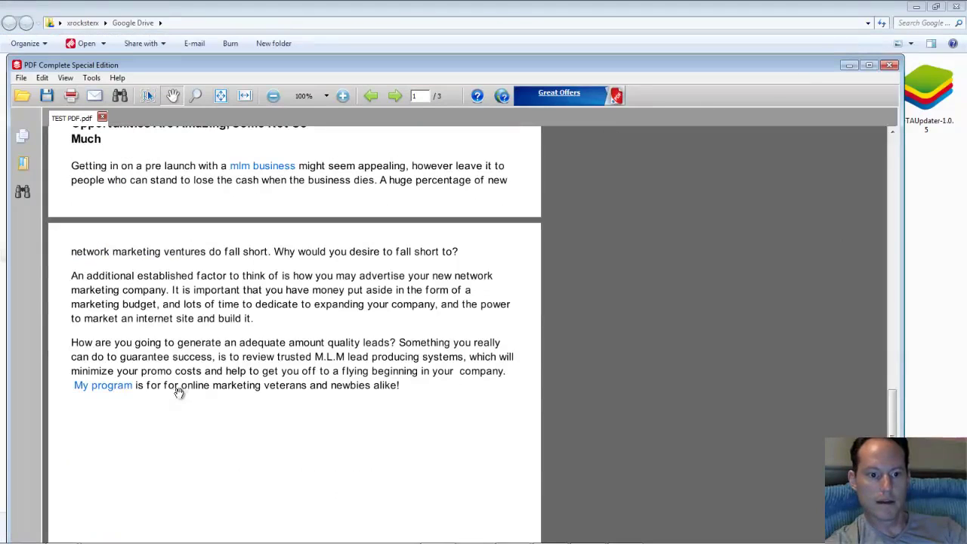
left_click(109, 392)
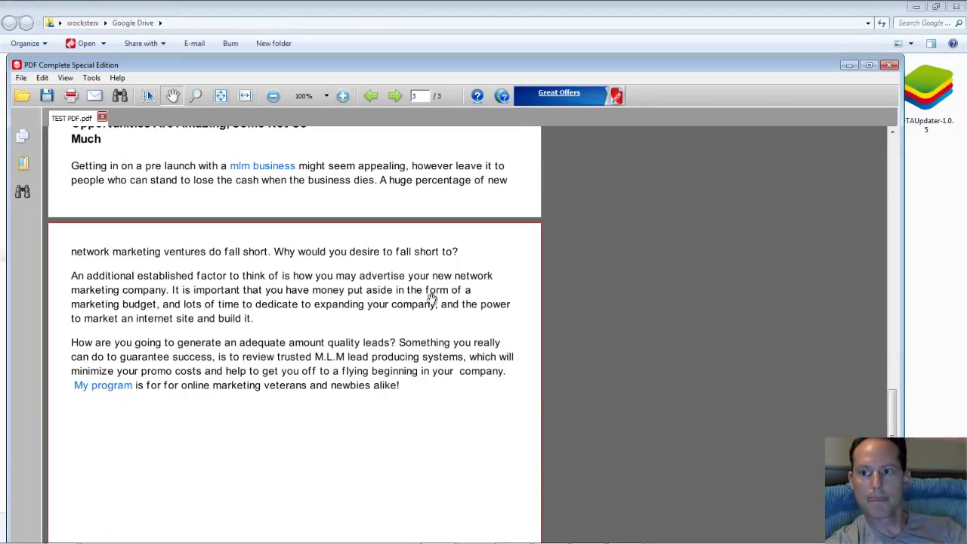
Return to TEST PDF in PDF Complete and follow the blogwithjohnwhite.com link at the top of page 1.
left_click(935, 6)
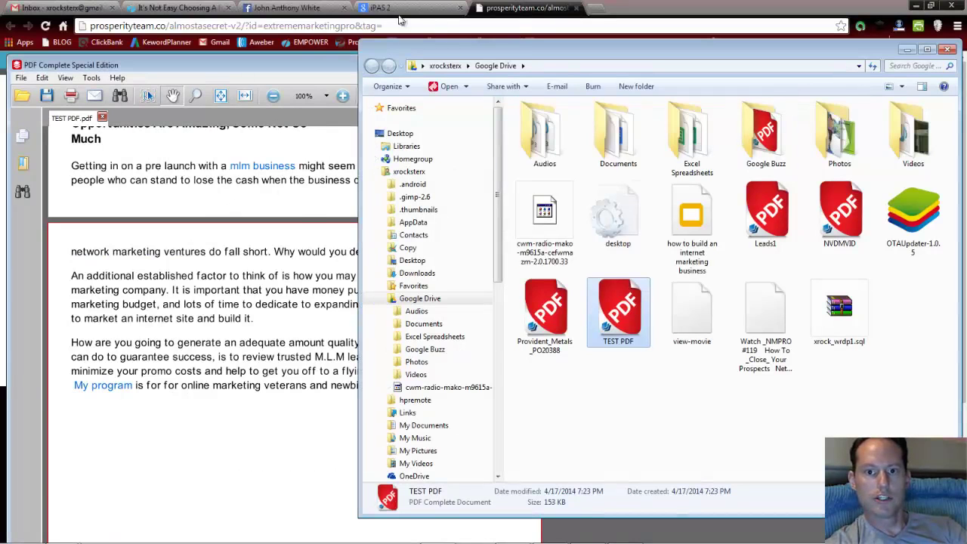
left_click(521, 9)
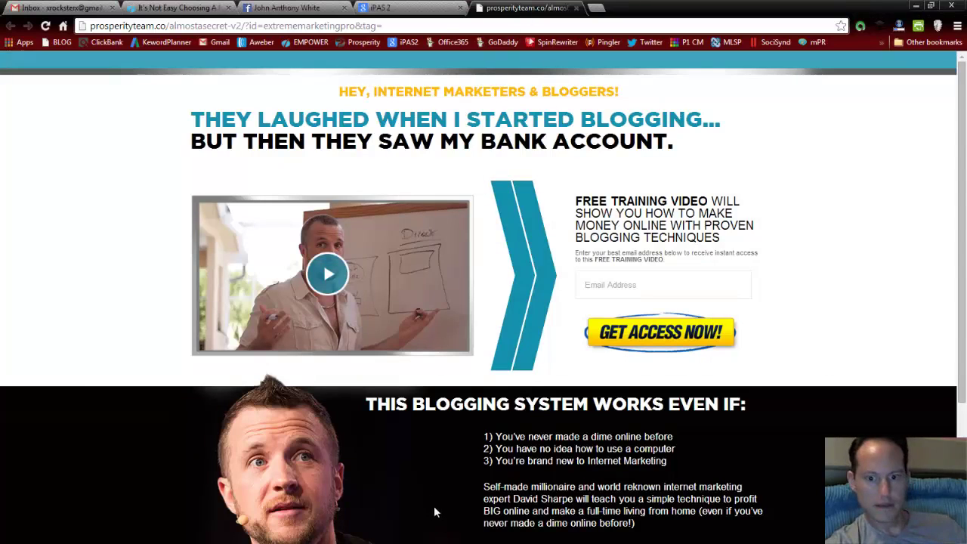
key("super")
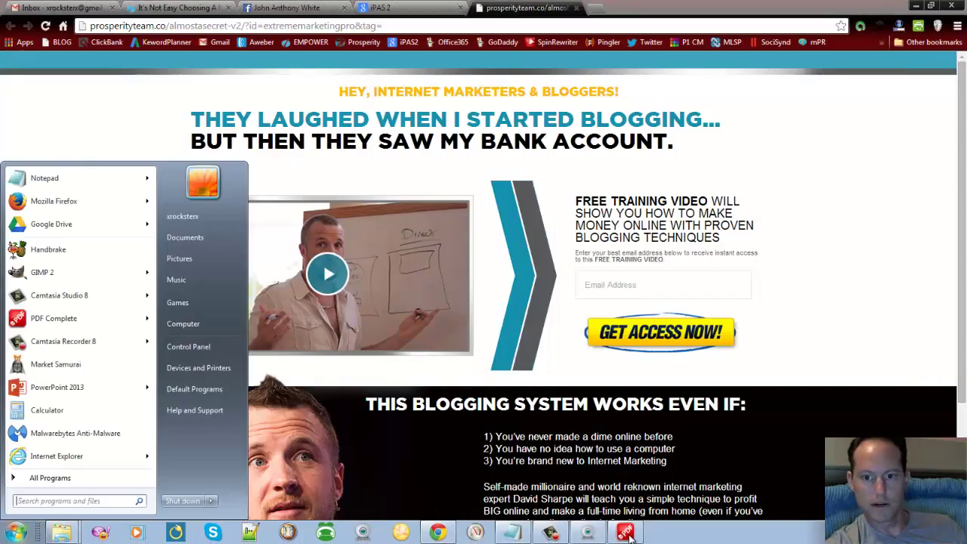
left_click(627, 533)
scroll(295, 257, "down", 5)
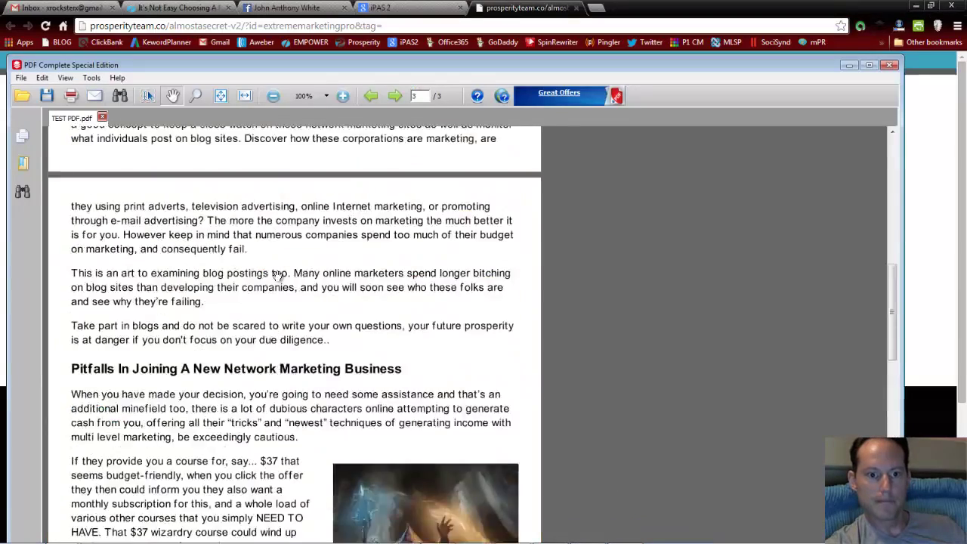
scroll(278, 276, "up", 15)
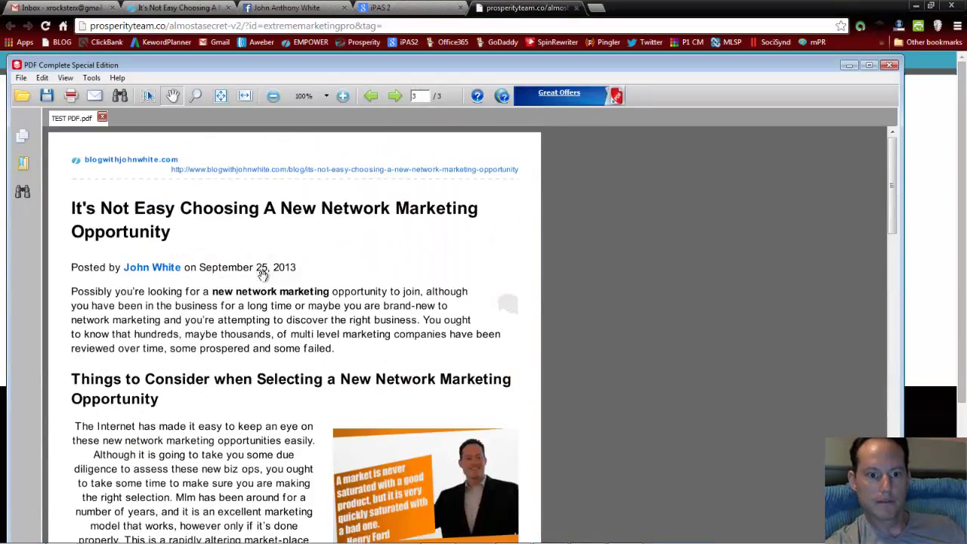
left_click(111, 163)
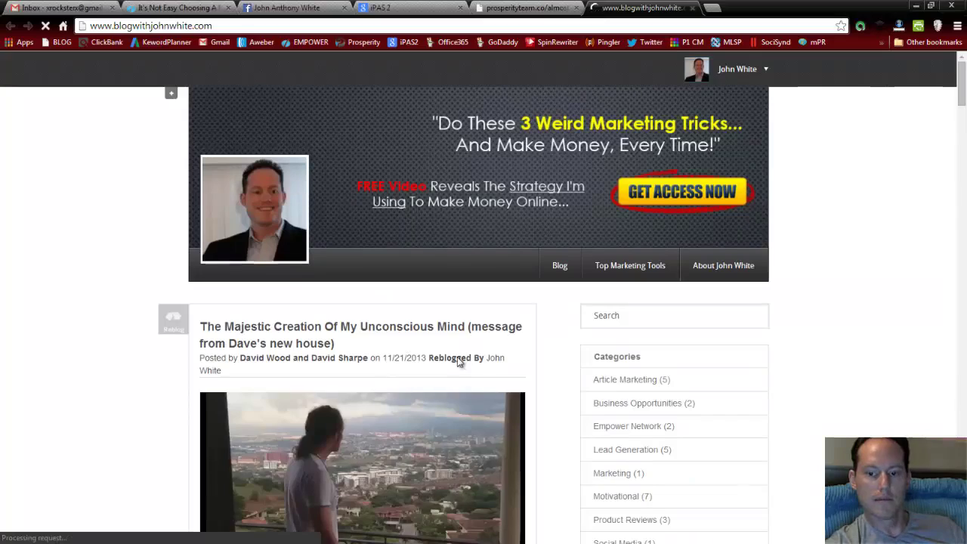
scroll(457, 356, "down", 5)
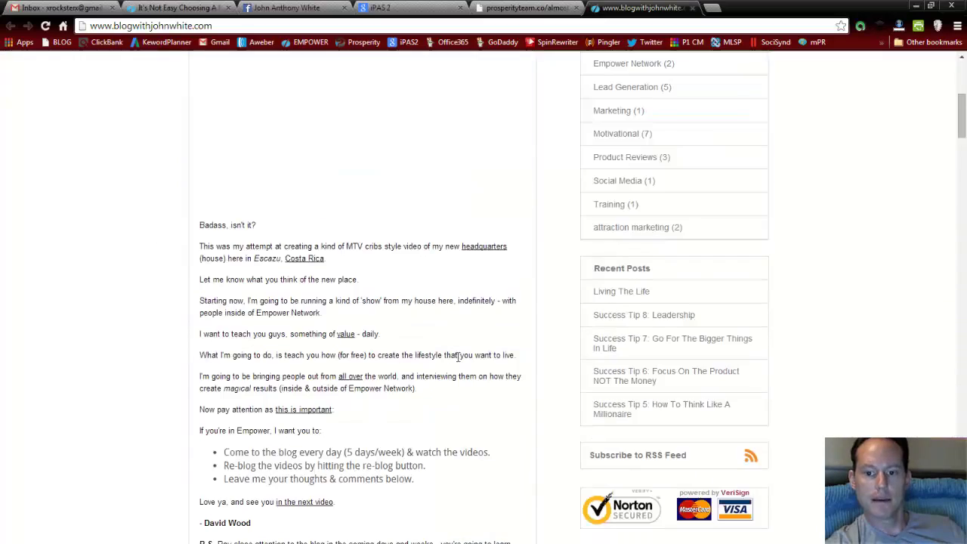
scroll(457, 356, "down", 7)
scroll(453, 360, "up", 9)
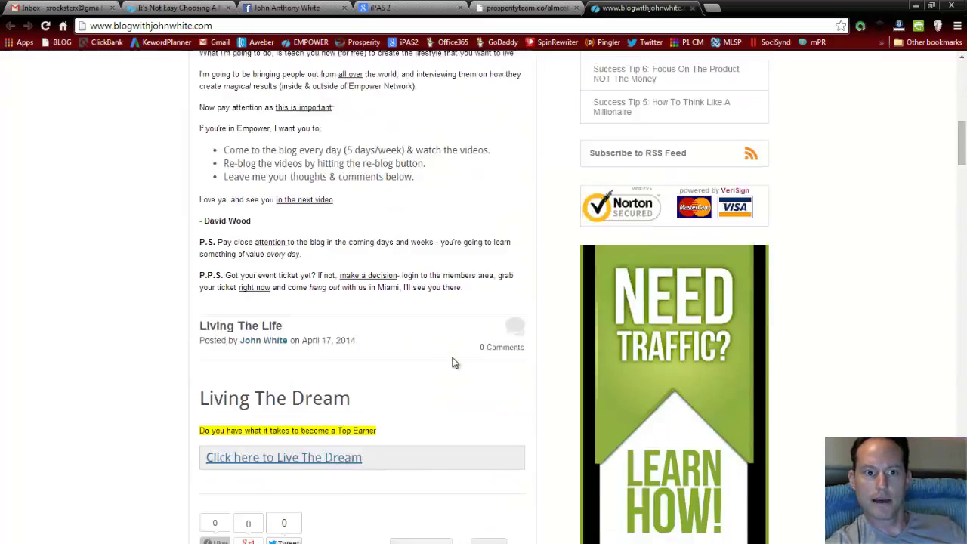
scroll(433, 356, "up", 3)
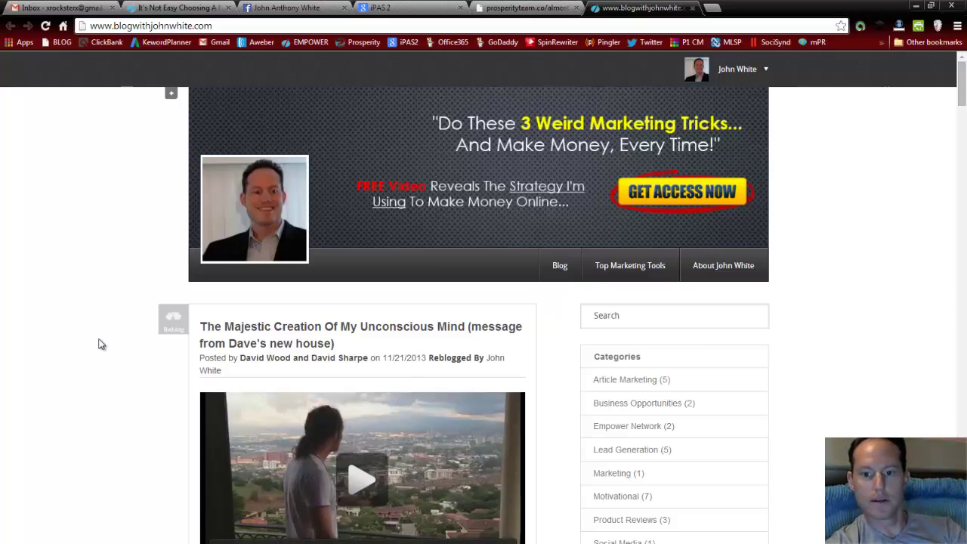
scroll(98, 344, "down", 12)
scroll(97, 349, "up", 3)
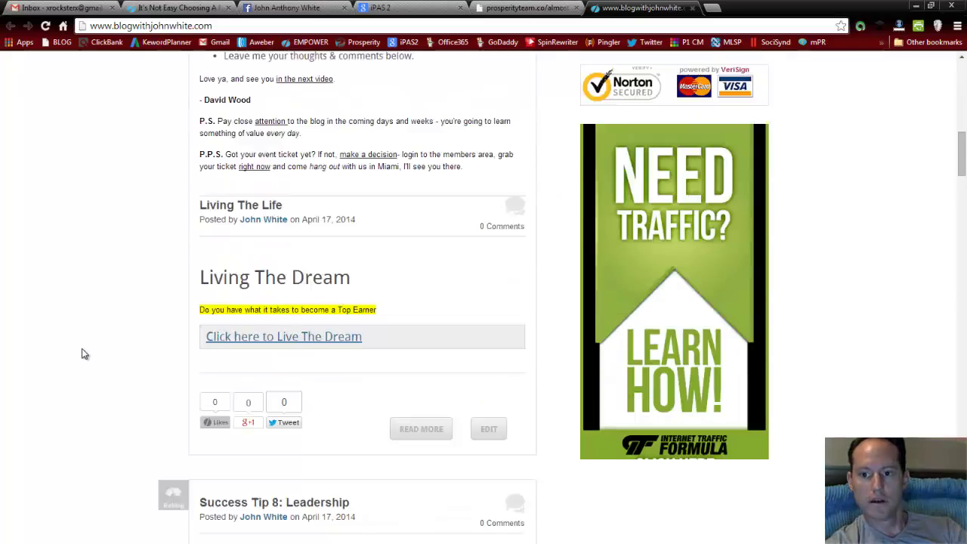
scroll(76, 353, "up", 15)
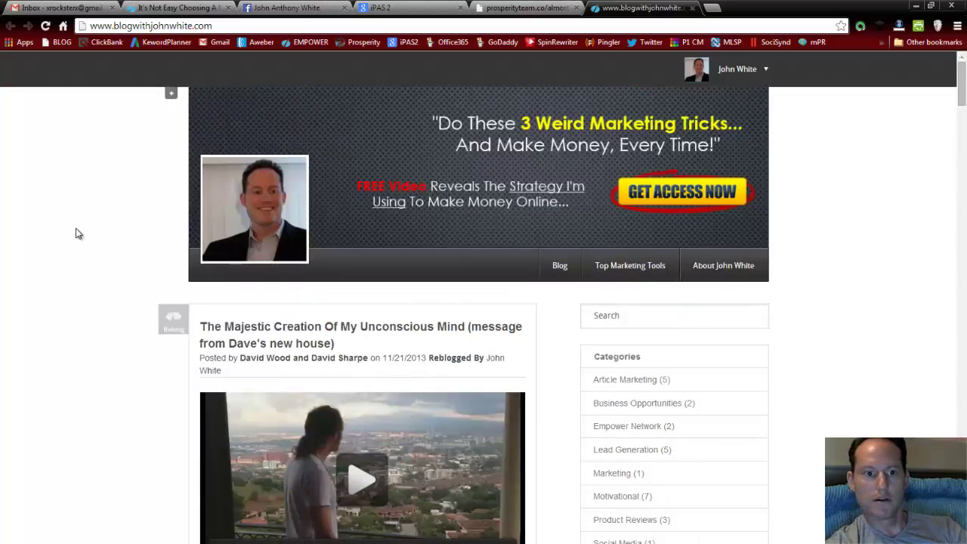